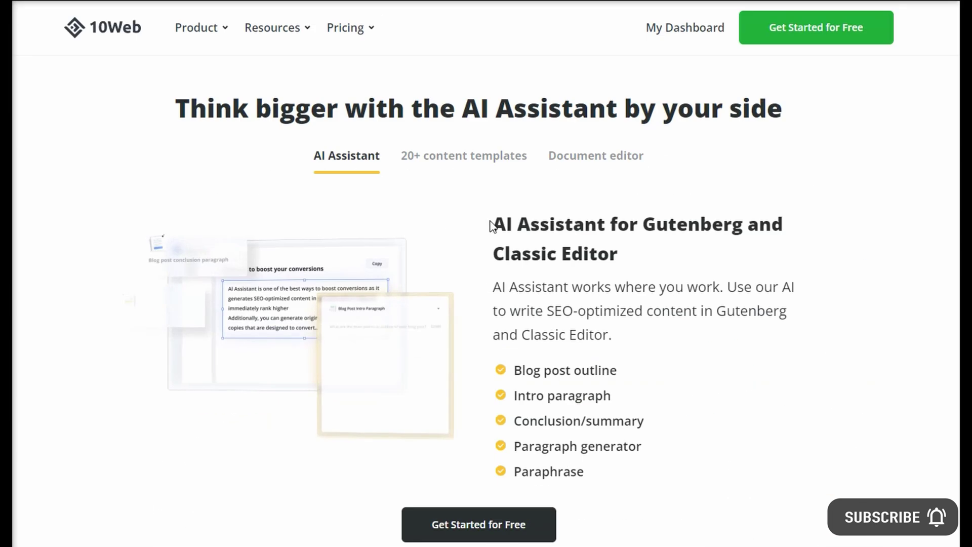
- Review the AI Assistant, 20+ content templates and Document editor tabs, then start the free plugin download
{"action": "left_click_drag", "start_coordinate": [493, 223], "coordinate": [605, 472]}
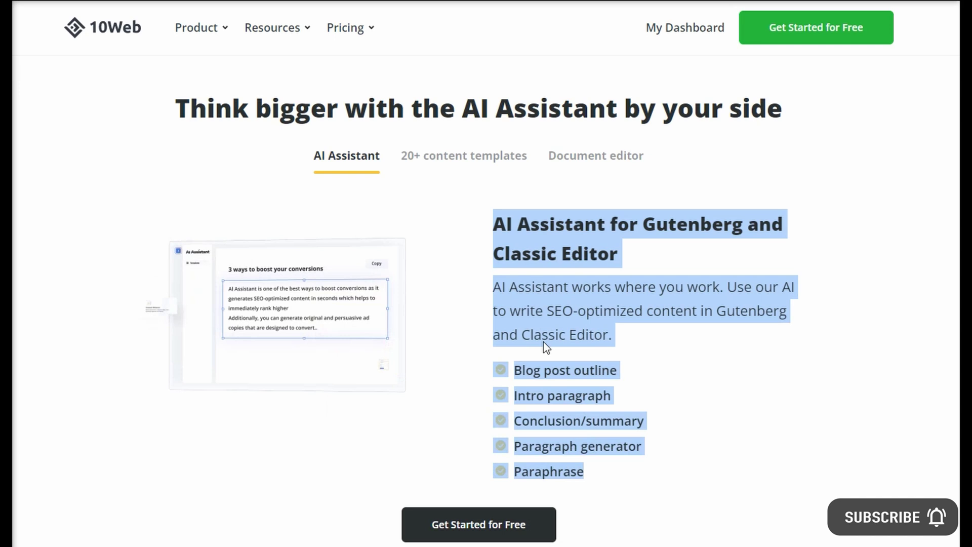
{"action": "left_click", "coordinate": [521, 156]}
{"action": "left_click_drag", "start_coordinate": [492, 223], "coordinate": [727, 443]}
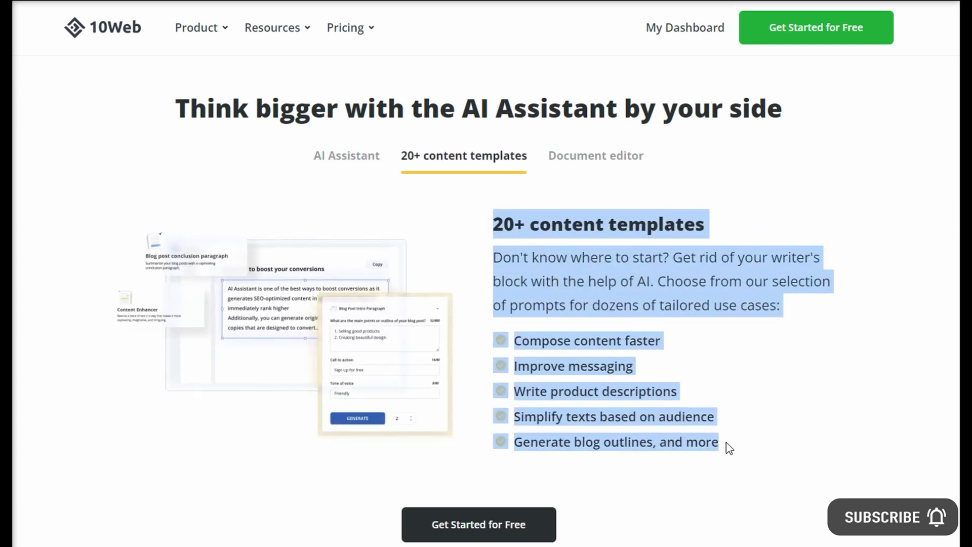
{"action": "left_click", "coordinate": [593, 156]}
{"action": "left_click_drag", "start_coordinate": [493, 223], "coordinate": [733, 393]}
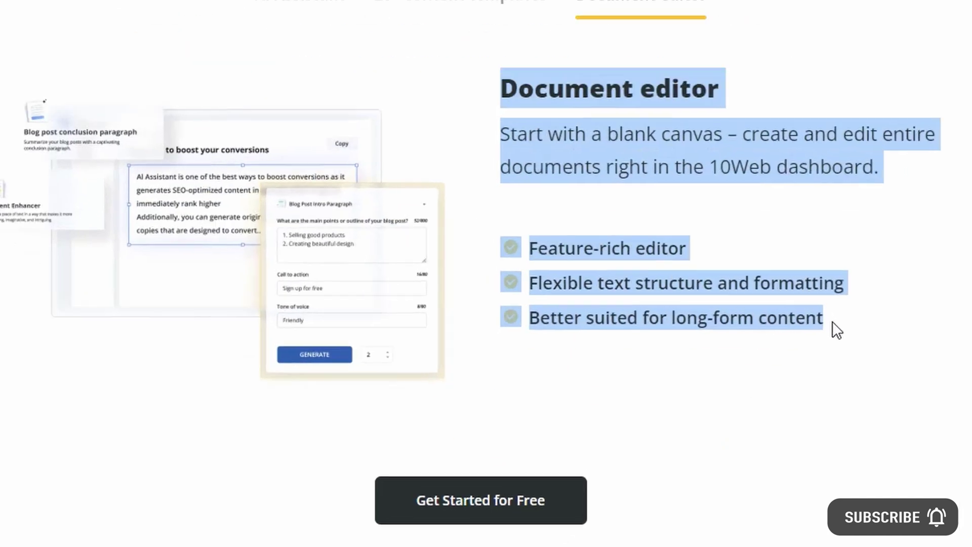
{"action": "left_click", "coordinate": [517, 500]}
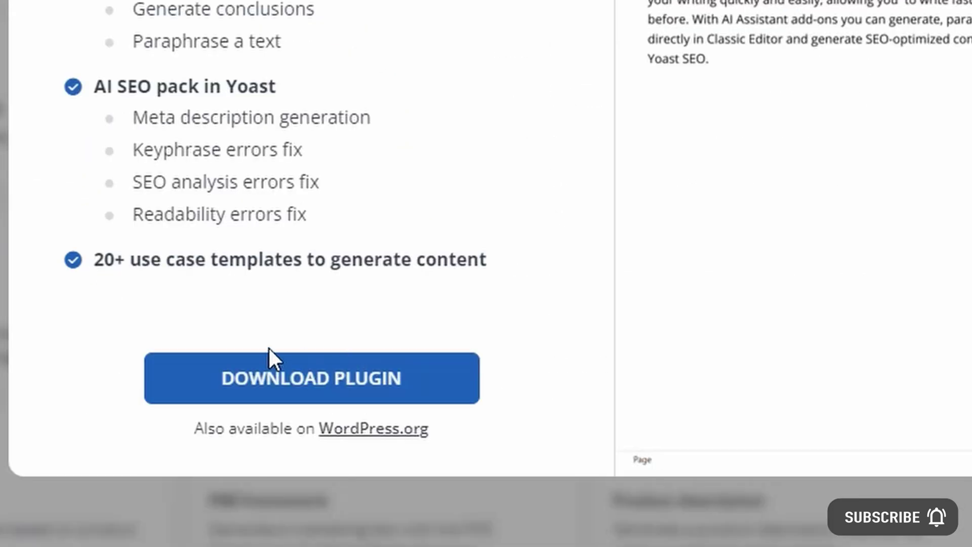
- Download the AI Assistant plugin and open its Main page in WordPress
{"action": "left_click", "coordinate": [278, 388]}
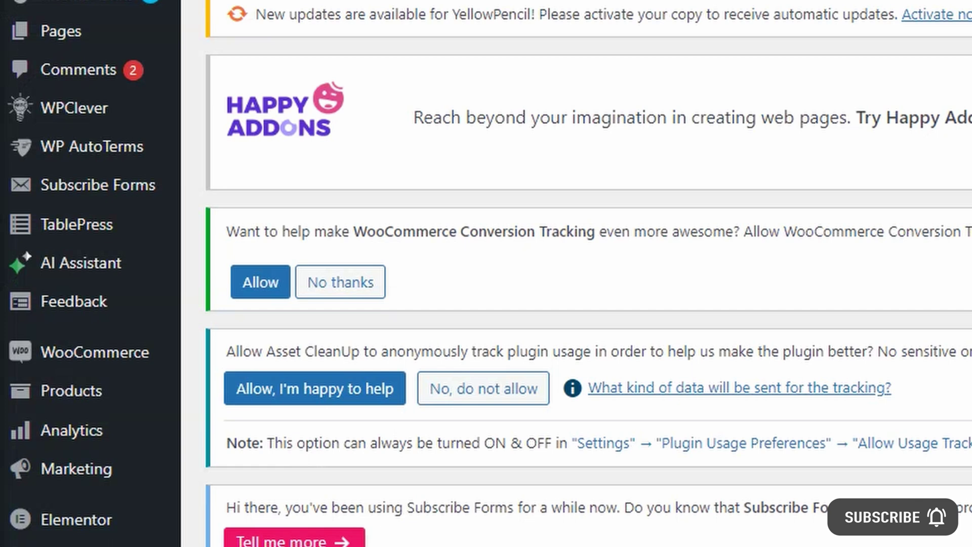
{"action": "mouse_move", "coordinate": [101, 276]}
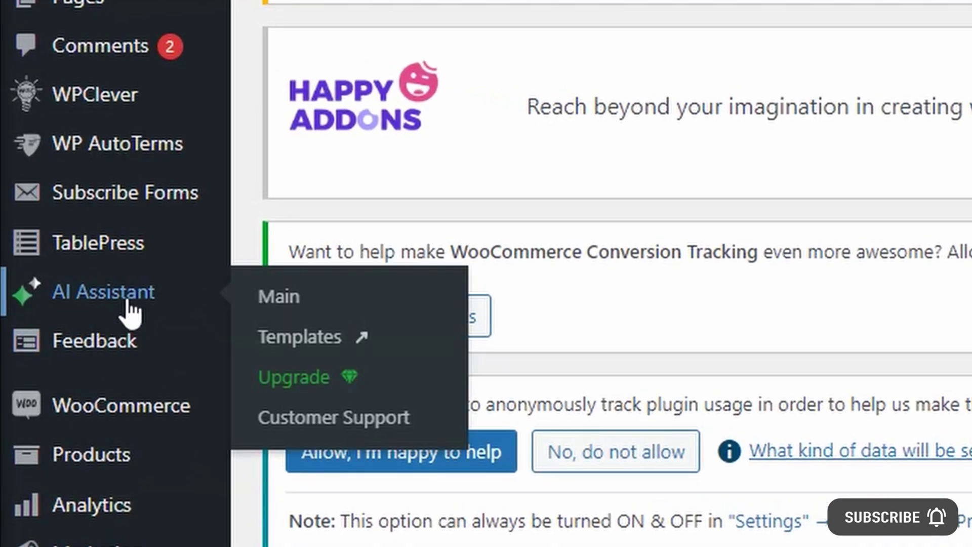
{"action": "left_click", "coordinate": [296, 303]}
{"action": "scroll", "coordinate": [864, 284], "scroll_direction": "down", "scroll_amount": 3}
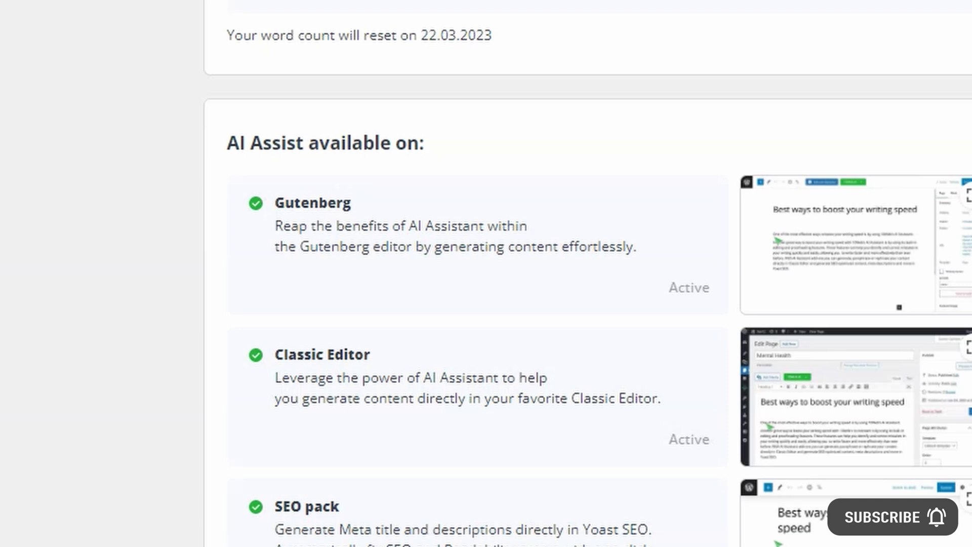
- Highlight the AI Assist availability entries for Gutenberg, Classic Editor and the SEO pack
{"action": "left_click_drag", "start_coordinate": [220, 139], "coordinate": [482, 138]}
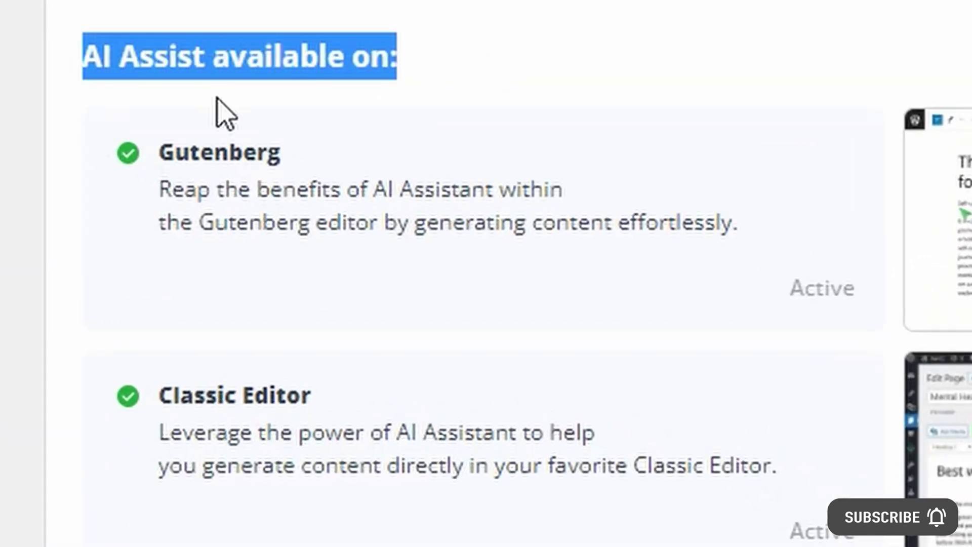
{"action": "left_click_drag", "start_coordinate": [117, 151], "coordinate": [755, 226]}
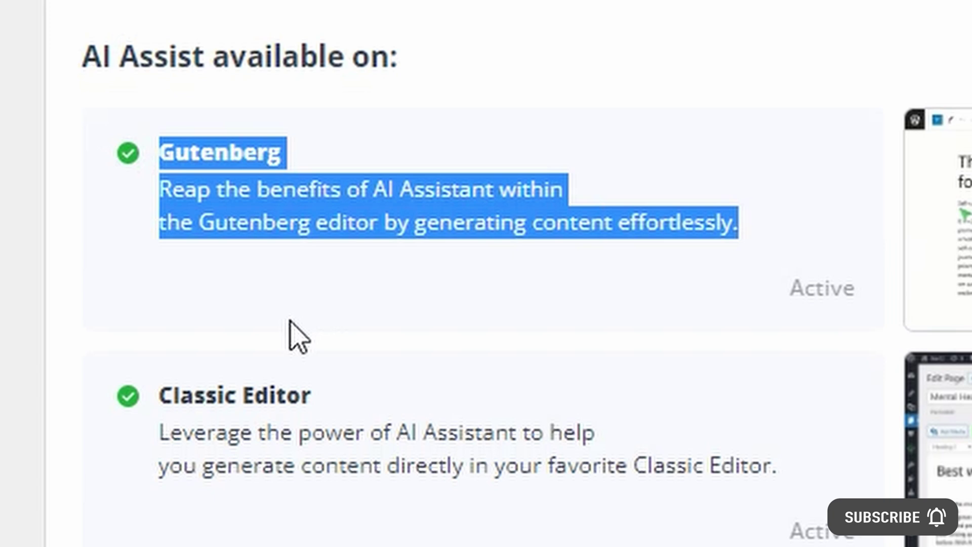
{"action": "left_click_drag", "start_coordinate": [111, 383], "coordinate": [804, 472]}
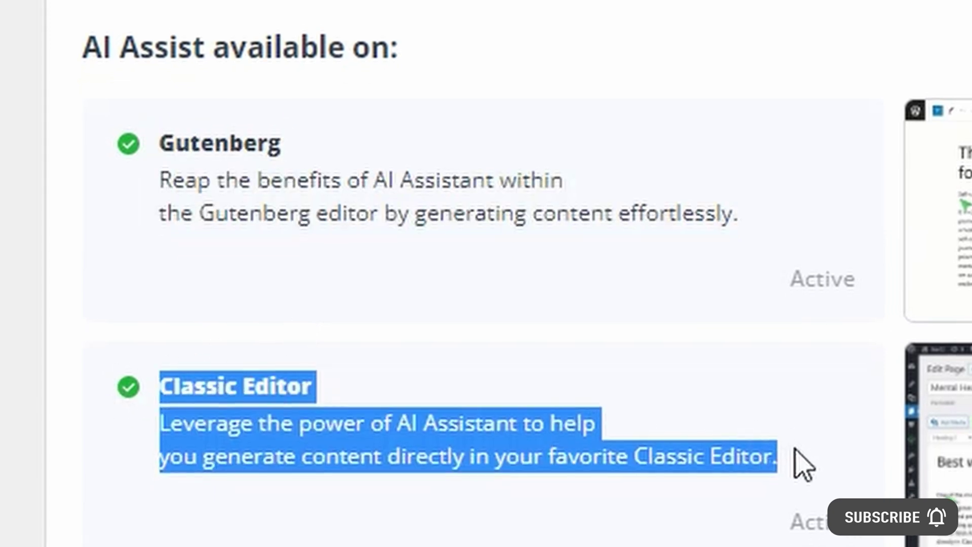
{"action": "left_click_drag", "start_coordinate": [148, 521], "coordinate": [807, 530]}
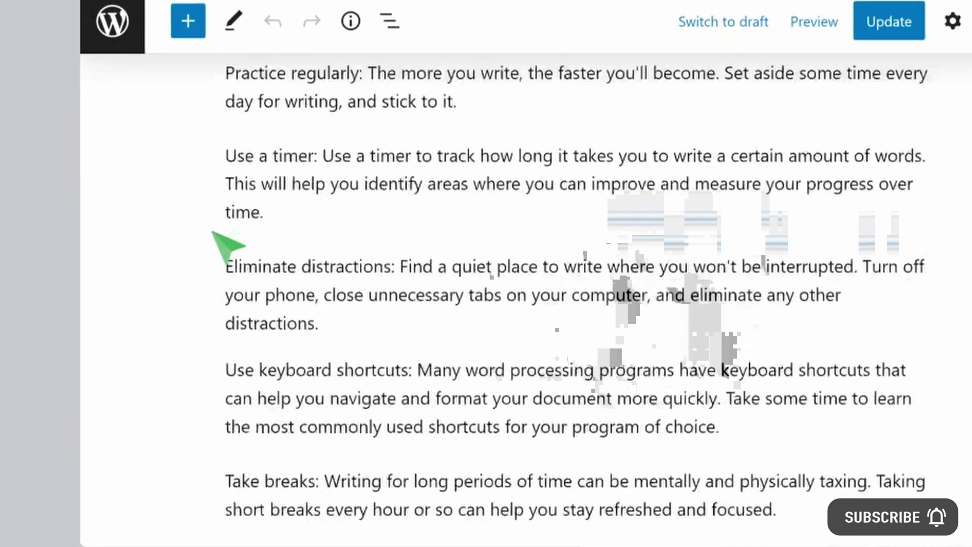
{"action": "scroll", "coordinate": [225, 248], "scroll_direction": "down", "scroll_amount": 10}
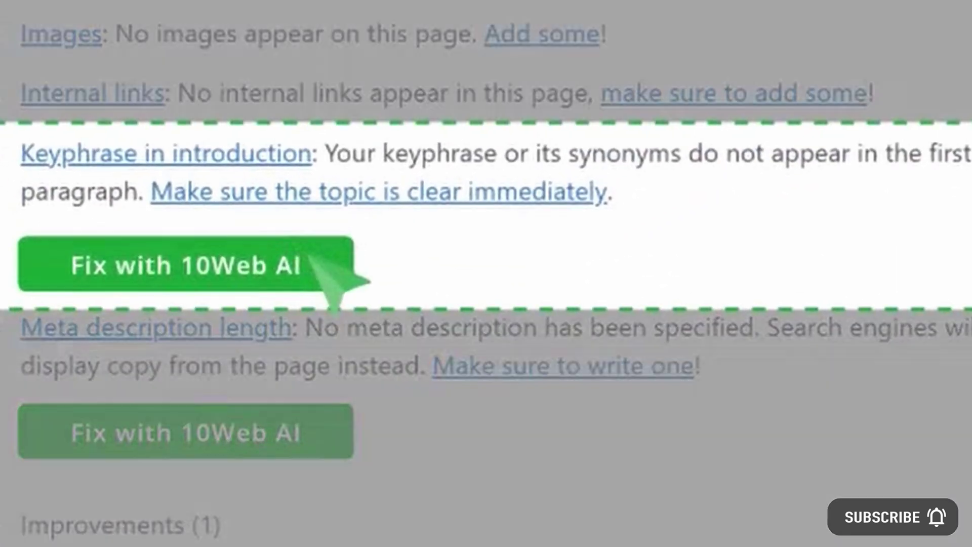
- Let 10Web AI rewrite the intro for the keyphrase, then generate a paragraph from the first line
{"action": "left_click", "coordinate": [333, 315]}
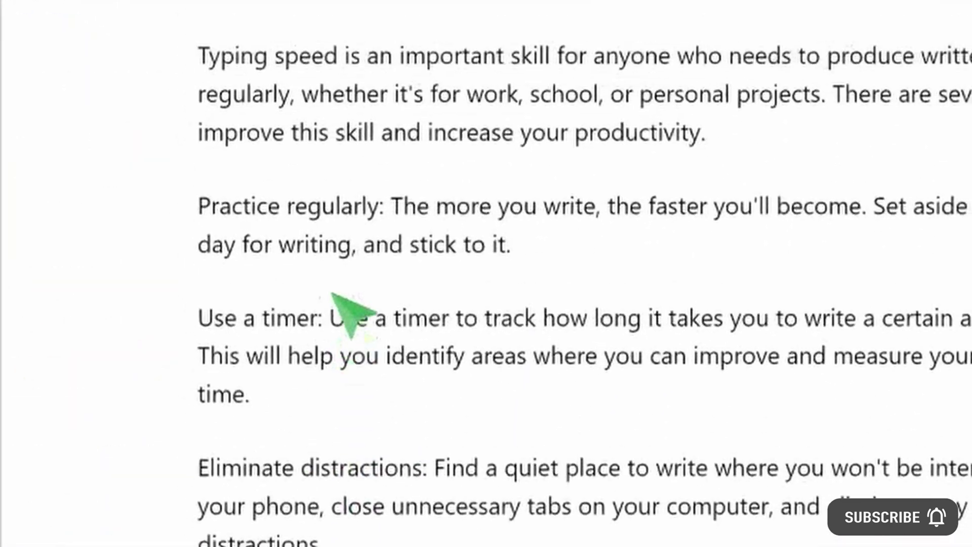
{"action": "left_click_drag", "start_coordinate": [330, 298], "coordinate": [678, 261]}
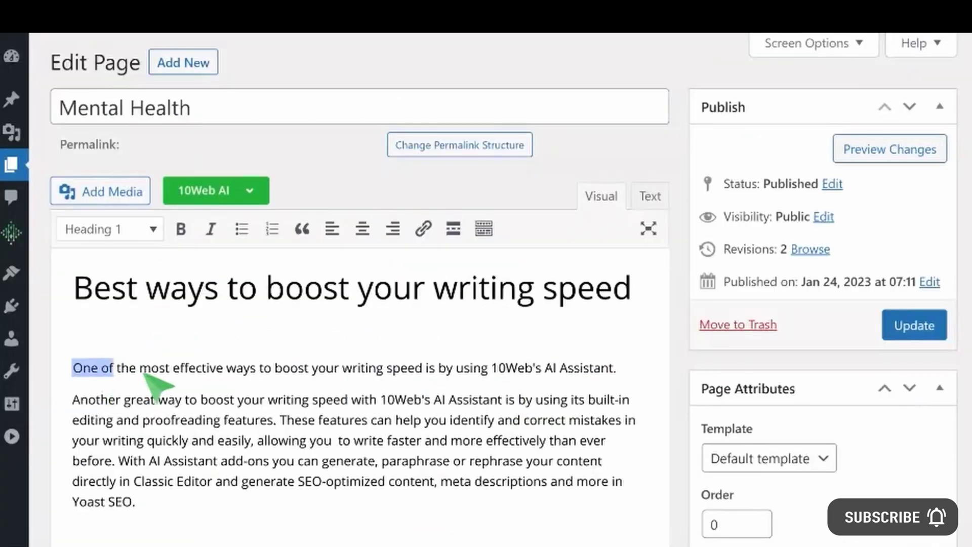
{"action": "left_click_drag", "start_coordinate": [144, 375], "coordinate": [621, 373]}
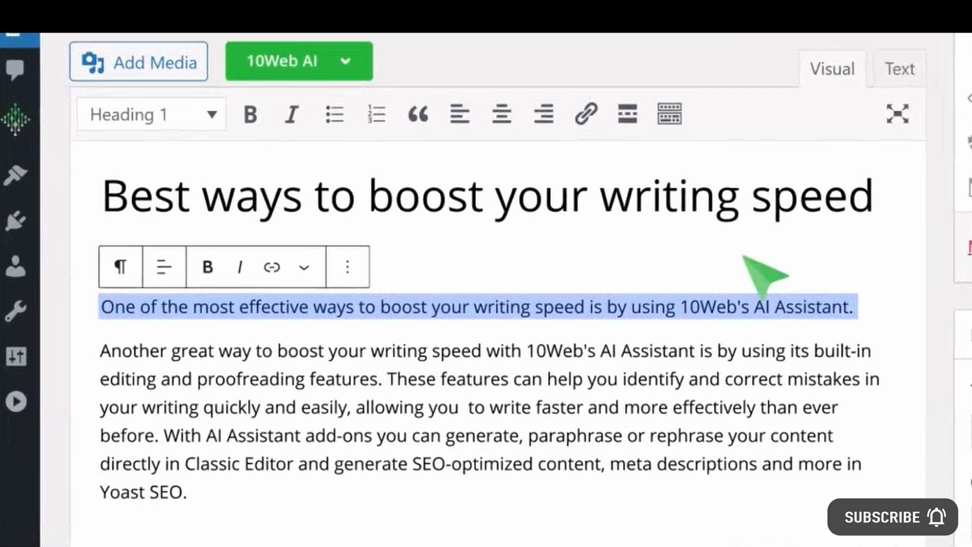
{"action": "left_click", "coordinate": [365, 65]}
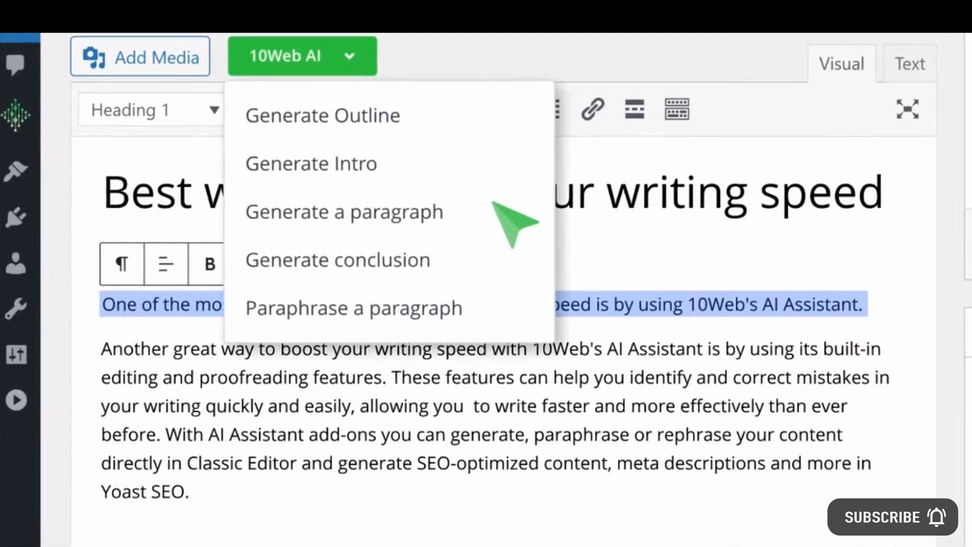
{"action": "left_click", "coordinate": [504, 214]}
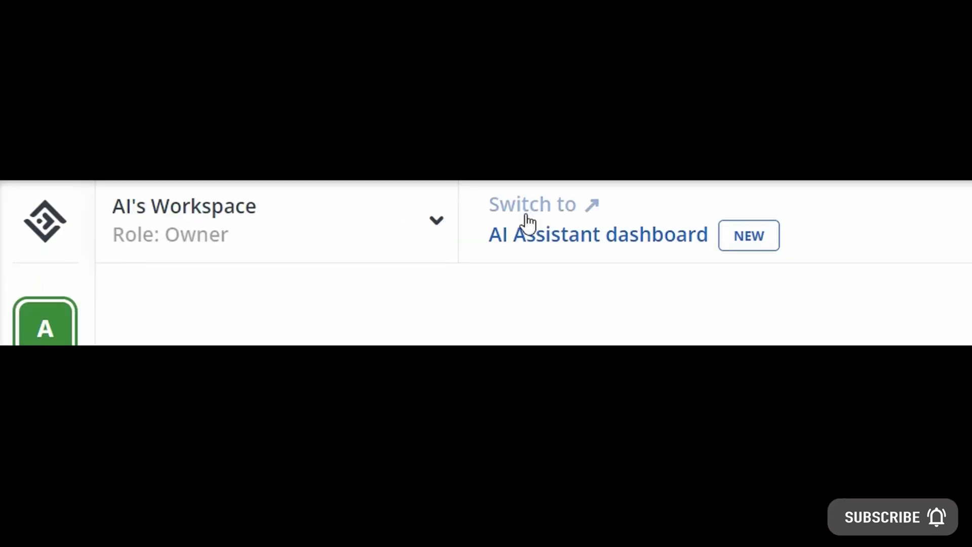
- Browse the Ecommerce, Website and Blogs template categories on the AI Assistant dashboard
{"action": "left_click", "coordinate": [532, 234]}
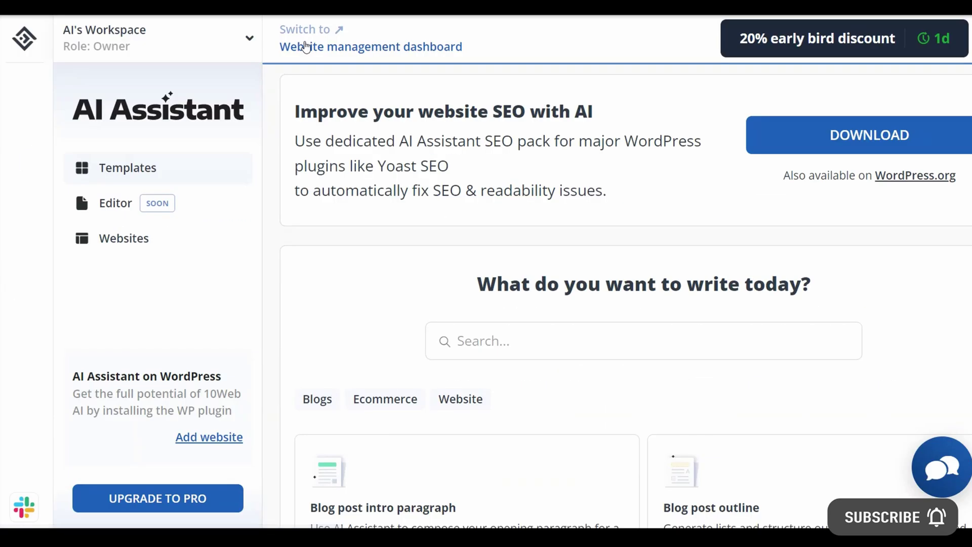
{"action": "scroll", "coordinate": [421, 216], "scroll_direction": "down", "scroll_amount": 5}
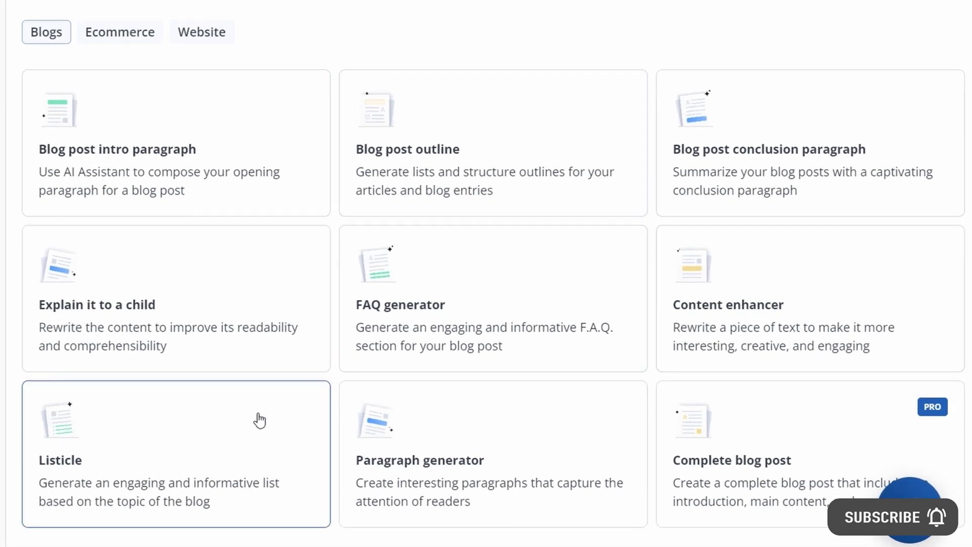
{"action": "left_click", "coordinate": [120, 32]}
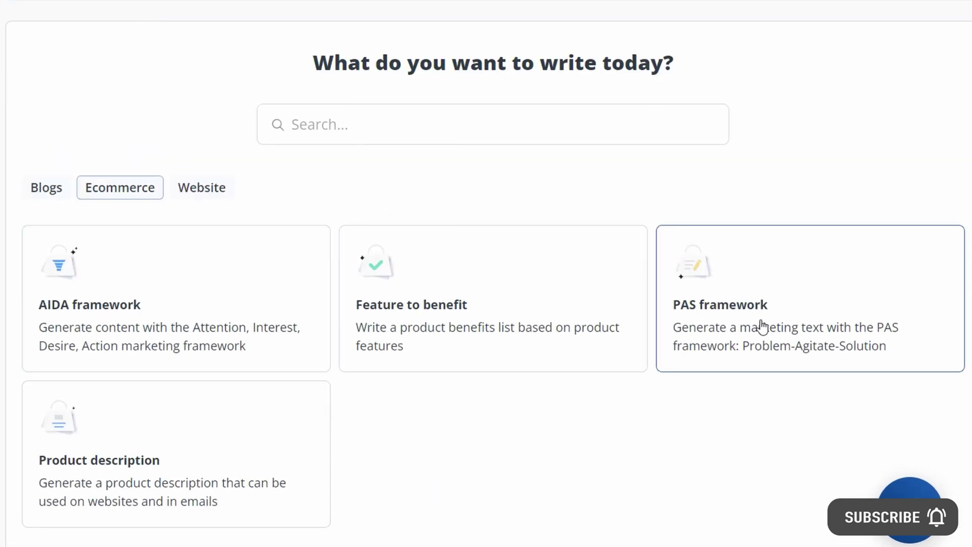
{"action": "left_click", "coordinate": [202, 188]}
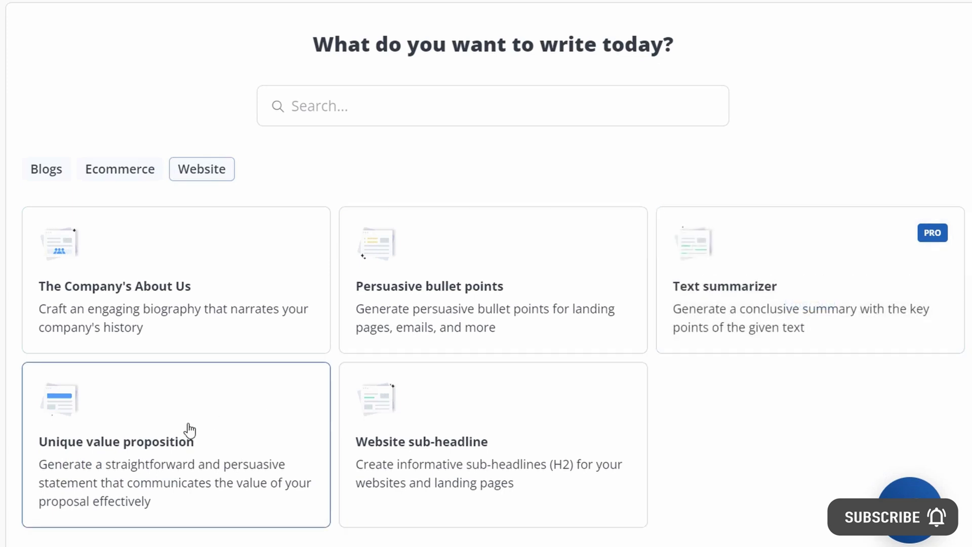
{"action": "left_click", "coordinate": [46, 169]}
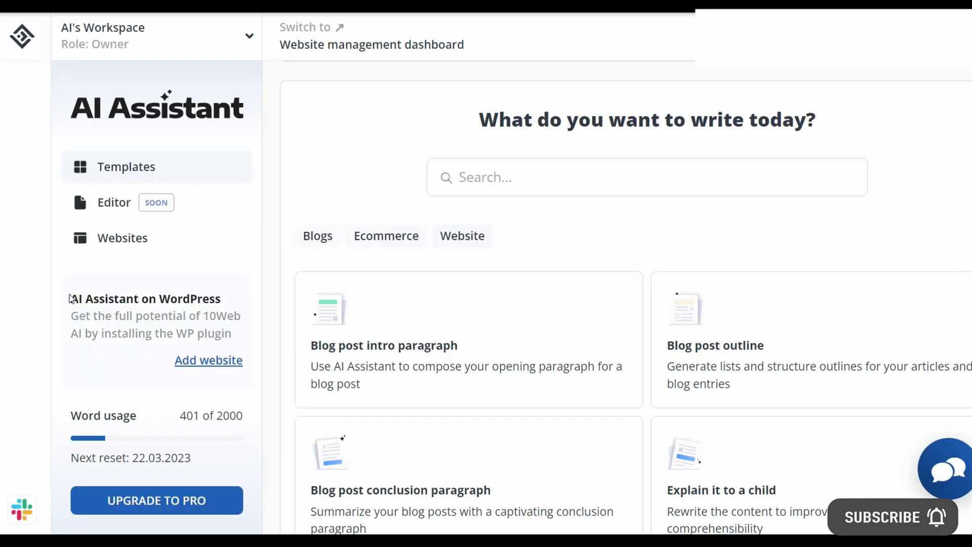
- Download the ai-assistant-by-10web.zip WordPress plugin from the Add website setup
{"action": "left_click_drag", "start_coordinate": [69, 298], "coordinate": [260, 342]}
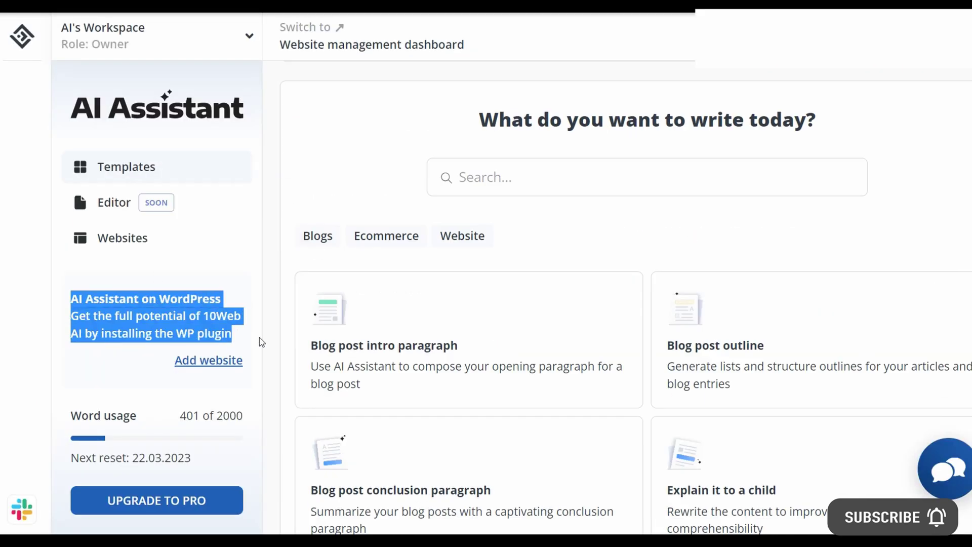
{"action": "left_click", "coordinate": [238, 335]}
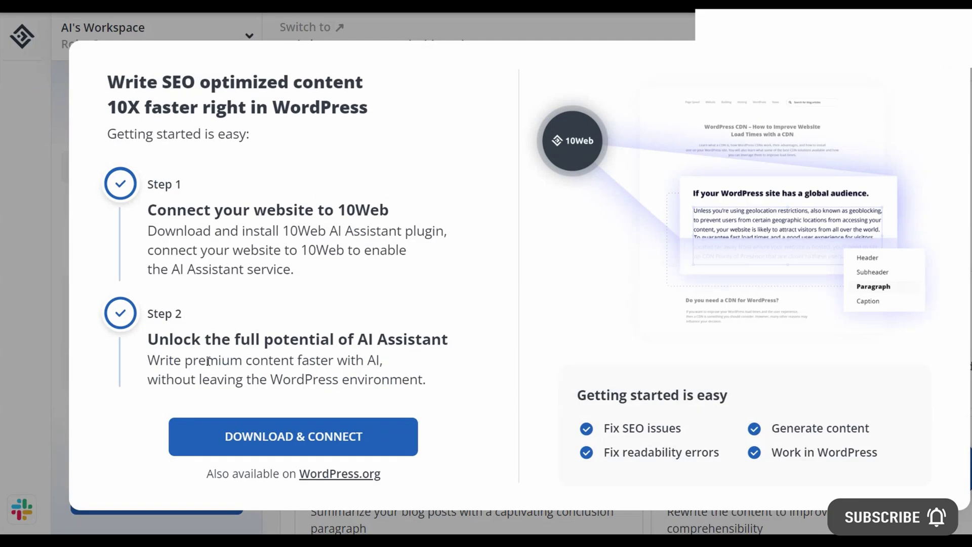
{"action": "left_click", "coordinate": [337, 449]}
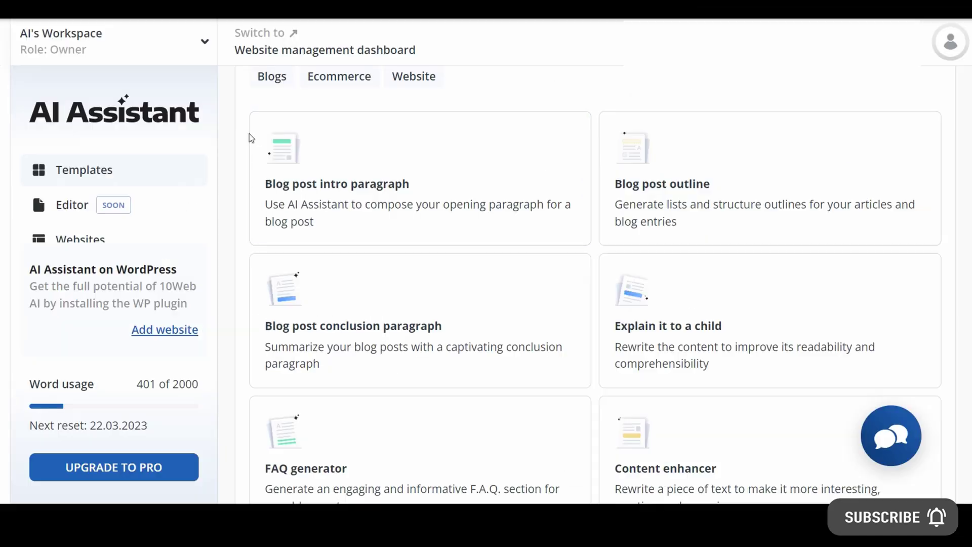
- Fill the Blog post intro paragraph template with the pasted title and Professional tone
{"action": "left_click", "coordinate": [259, 137]}
{"action": "left_click", "coordinate": [298, 185]}
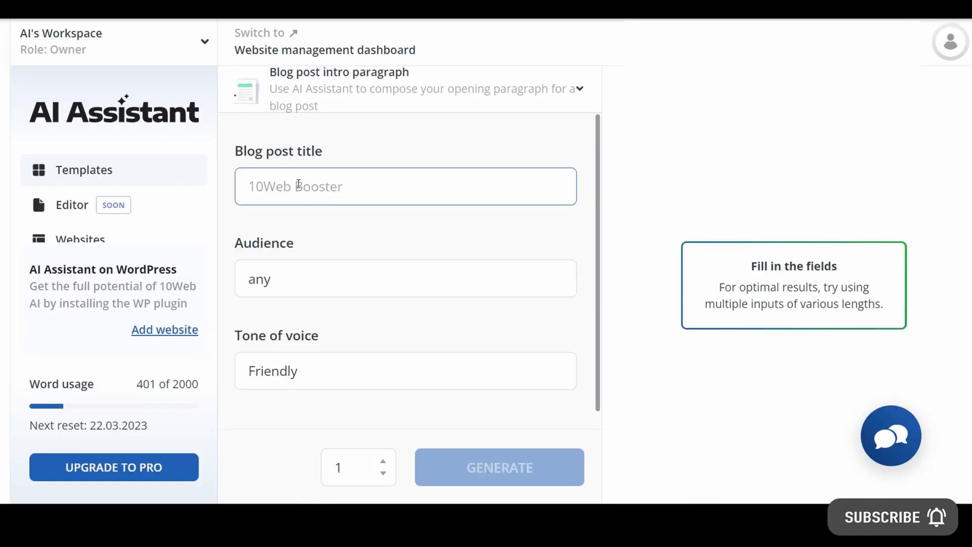
{"action": "type", "text": "The Top 5 Benefits of Artificial Intelligence"}
{"action": "double_click", "coordinate": [337, 362]}
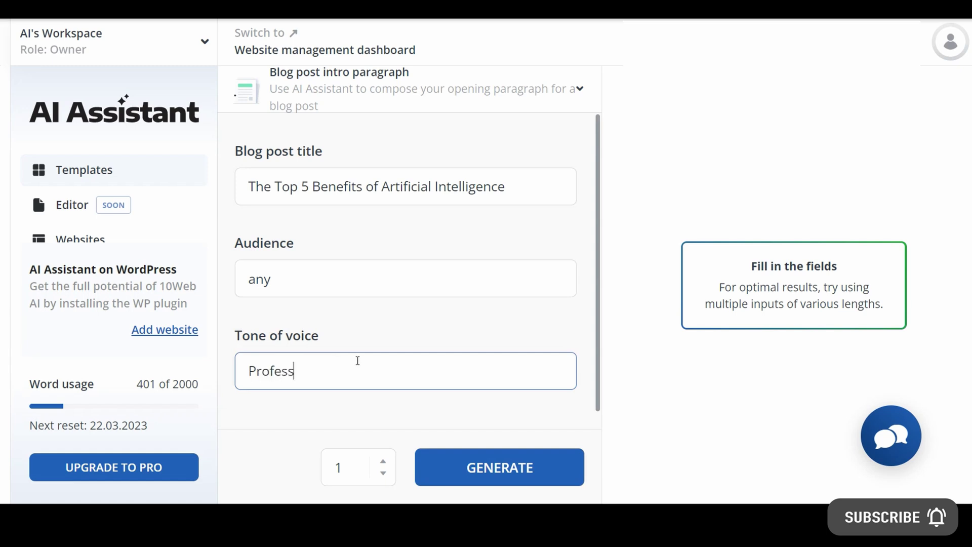
{"action": "type", "text": "Professional"}
- Generate the intro for 'The Top 5 Benefits of Artificial Intelligence' and copy it
{"action": "left_click", "coordinate": [459, 479]}
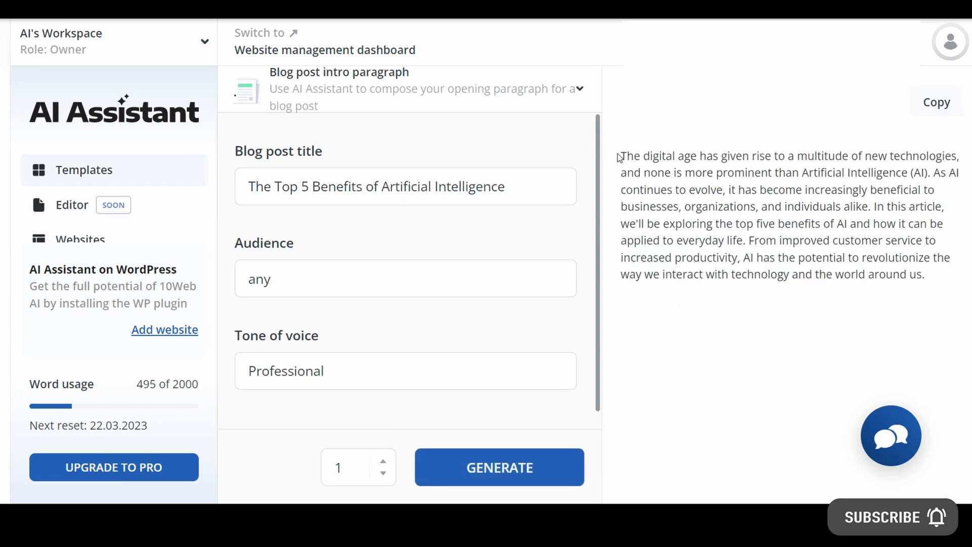
{"action": "left_click_drag", "start_coordinate": [619, 157], "coordinate": [956, 288]}
{"action": "left_click", "coordinate": [926, 116]}
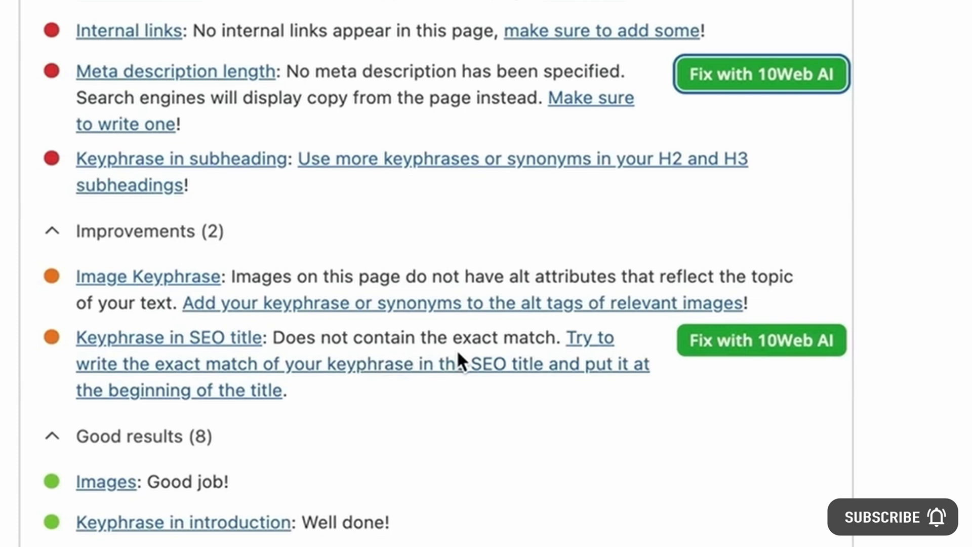
- Apply 10Web AI's fix for the keyphrase in SEO title and review the new title and meta description
{"action": "left_click", "coordinate": [728, 344]}
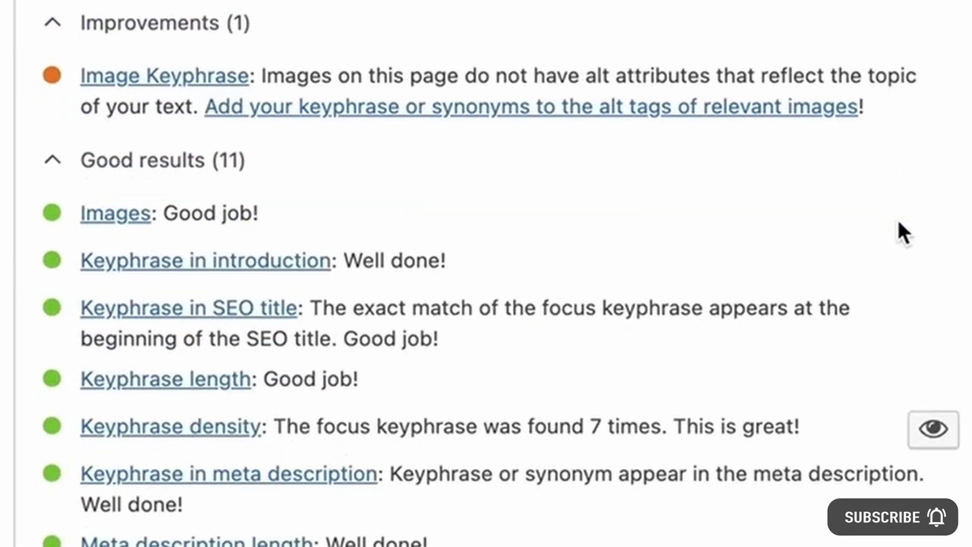
{"action": "scroll", "coordinate": [901, 233], "scroll_direction": "down", "scroll_amount": 8}
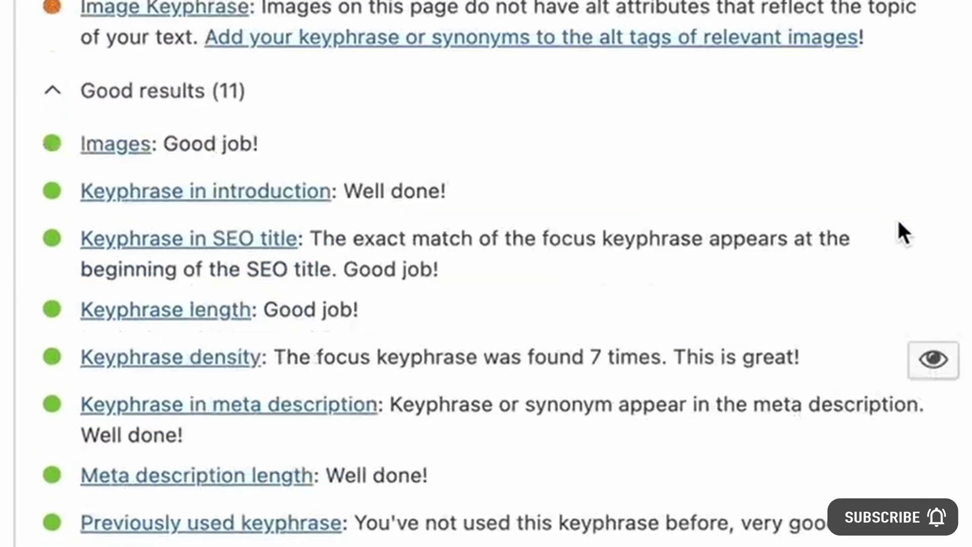
{"action": "scroll", "coordinate": [899, 223], "scroll_direction": "down", "scroll_amount": 5}
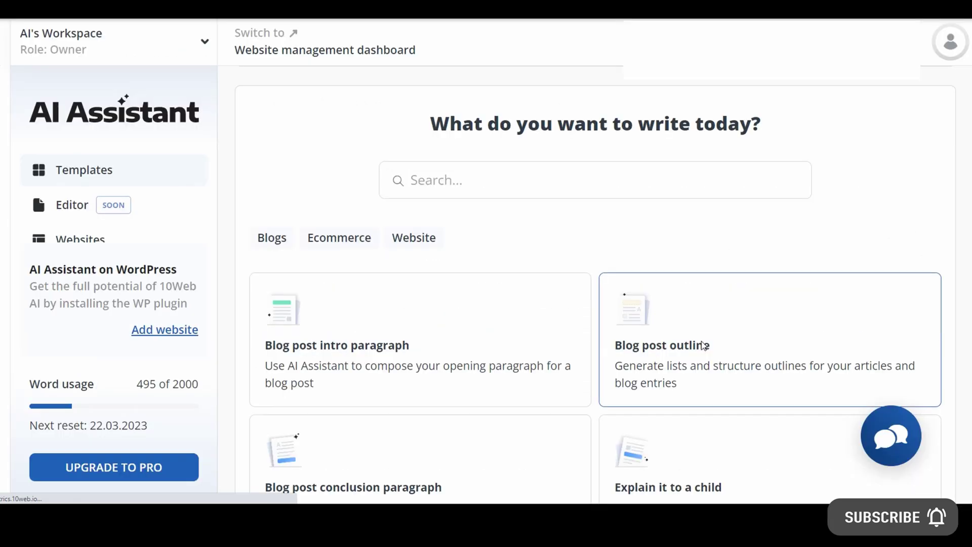
- Generate a Blog post outline from the pasted AI-benefits title and select its five points
{"action": "left_click", "coordinate": [709, 350]}
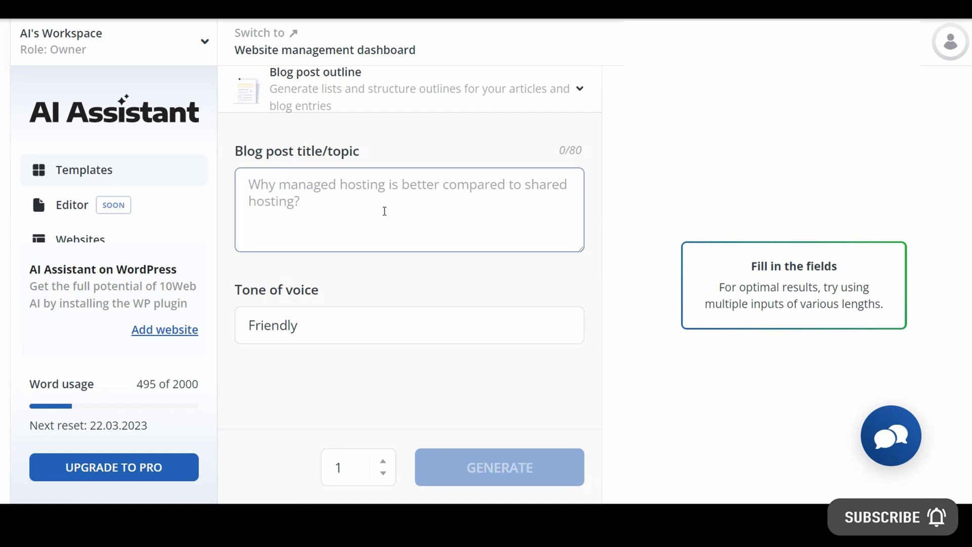
{"action": "key", "text": "ctrl+v"}
{"action": "left_click", "coordinate": [358, 317]}
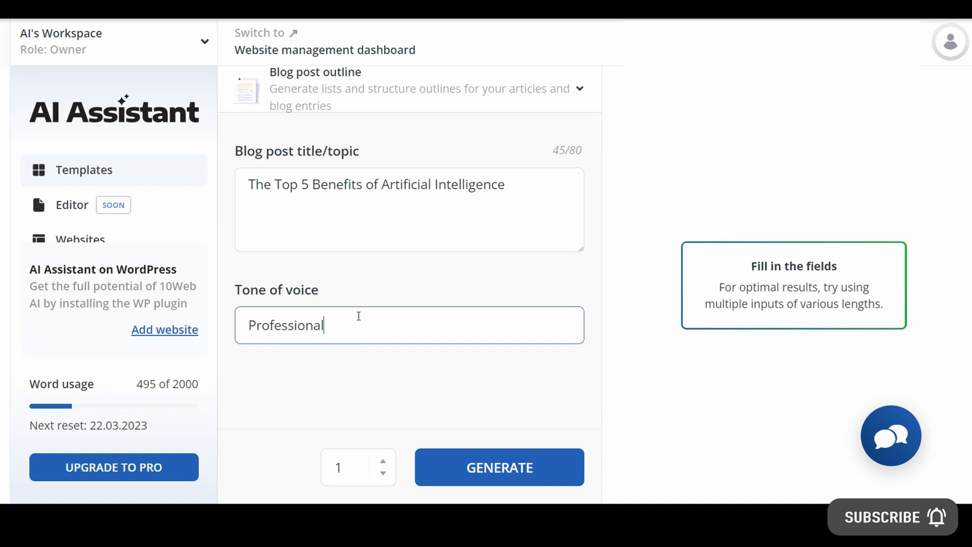
{"action": "left_click", "coordinate": [464, 472]}
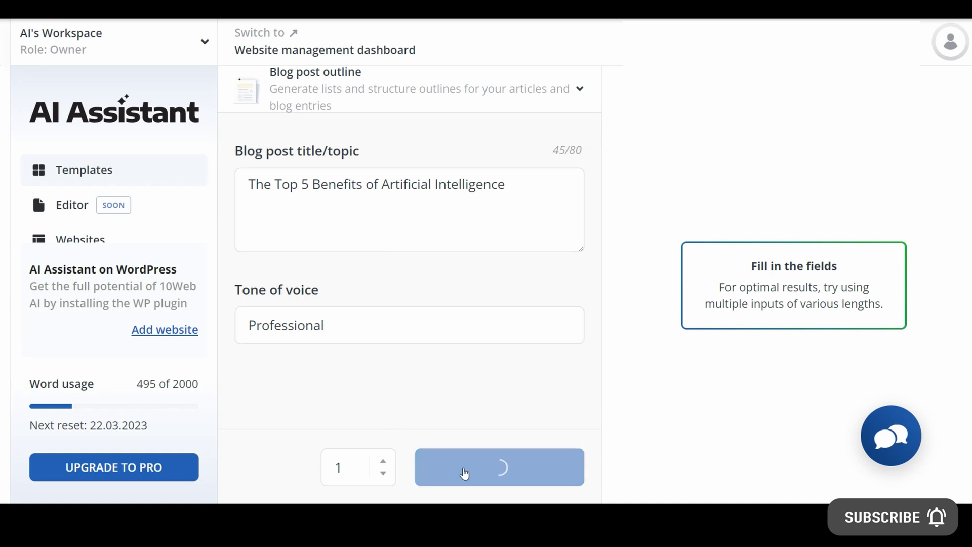
{"action": "left_click_drag", "start_coordinate": [619, 155], "coordinate": [744, 247]}
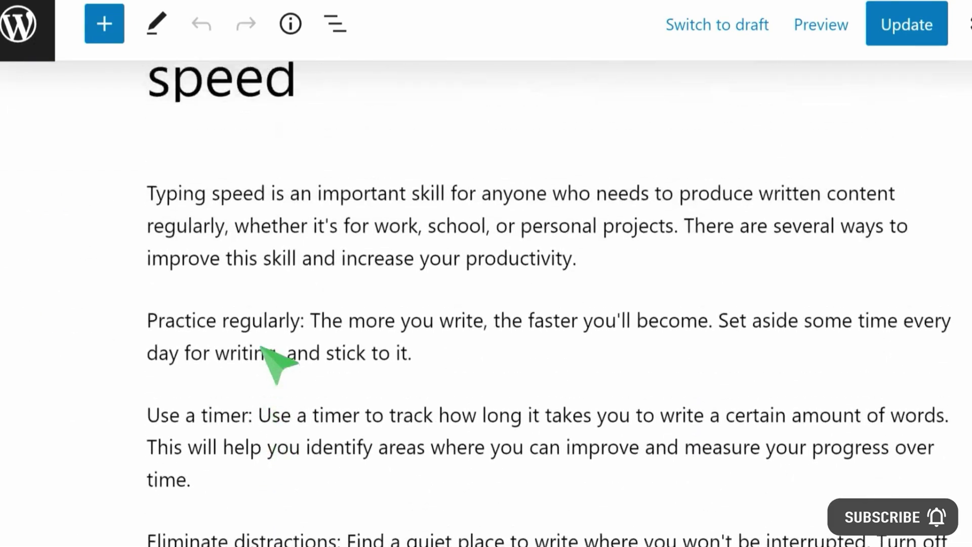
- Replace the opening paragraph with text starting 'Writing speed is an important skill…'
{"action": "left_click_drag", "start_coordinate": [144, 266], "coordinate": [628, 366]}
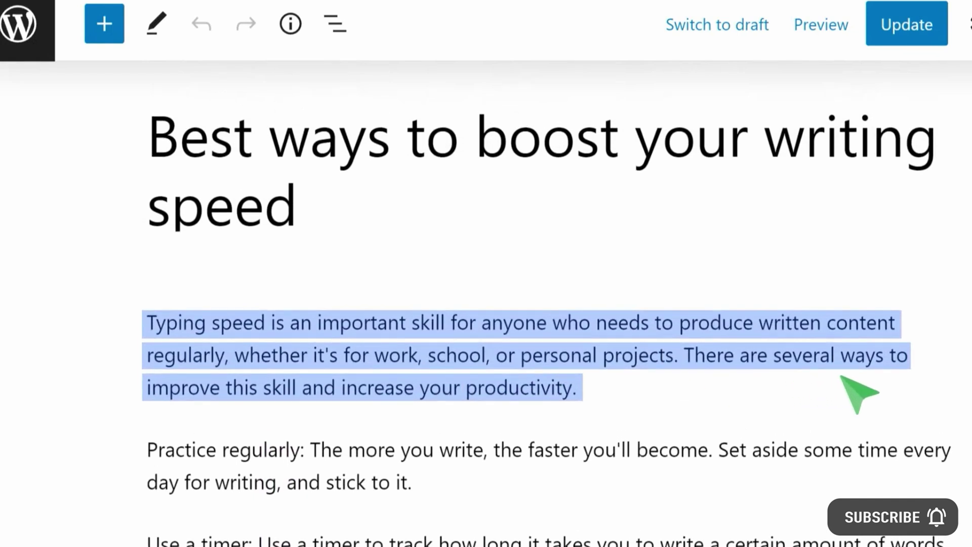
{"action": "type", "text": "Writing speed is an important skill for anyone who needs to produce written content regul"}
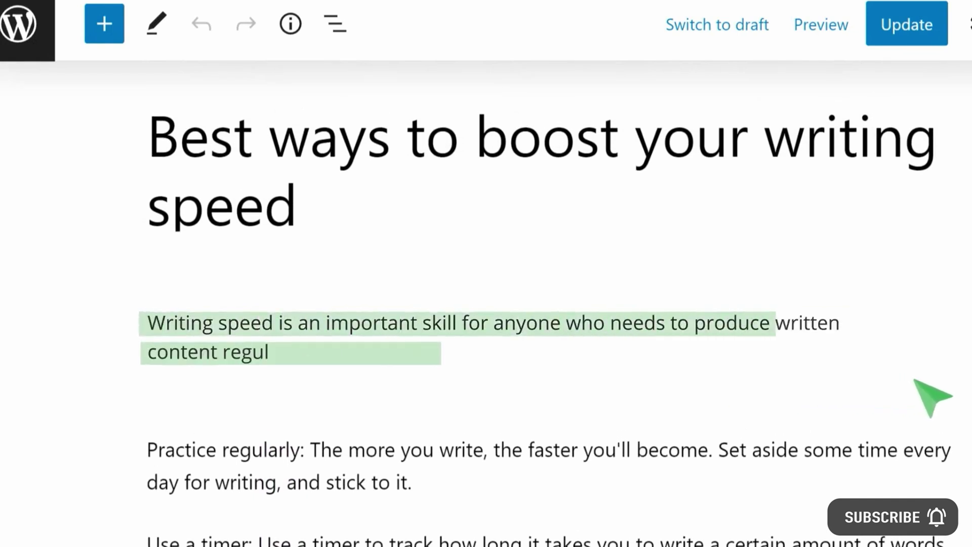
{"action": "type", "text": "arly, whether it’s for work, school, or personal projects. There are several ways to improve your writing speed and increase your productivity."}
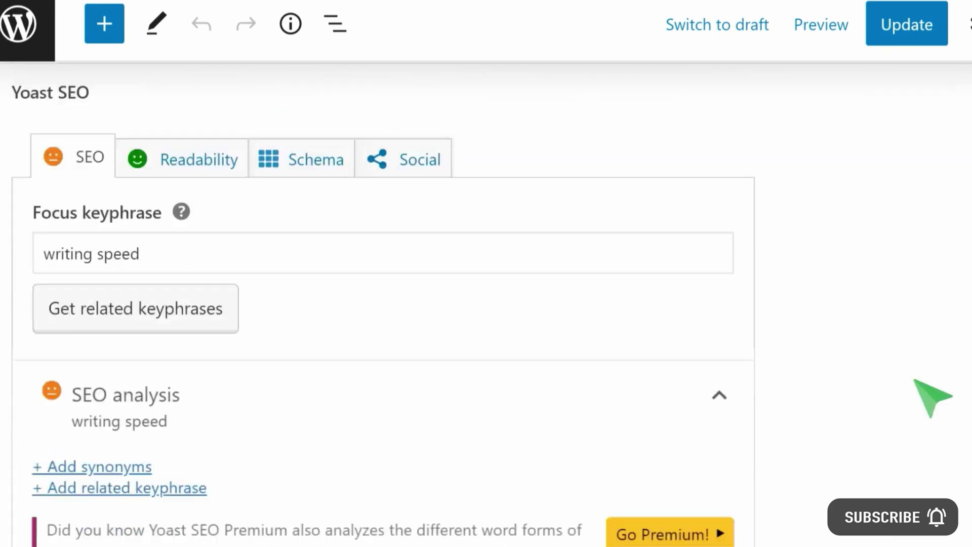
- Set the focus keyphrase to 10Web AI and have 10Web AI generate the Yoast meta description
{"action": "scroll", "coordinate": [933, 397], "scroll_direction": "down", "scroll_amount": 13}
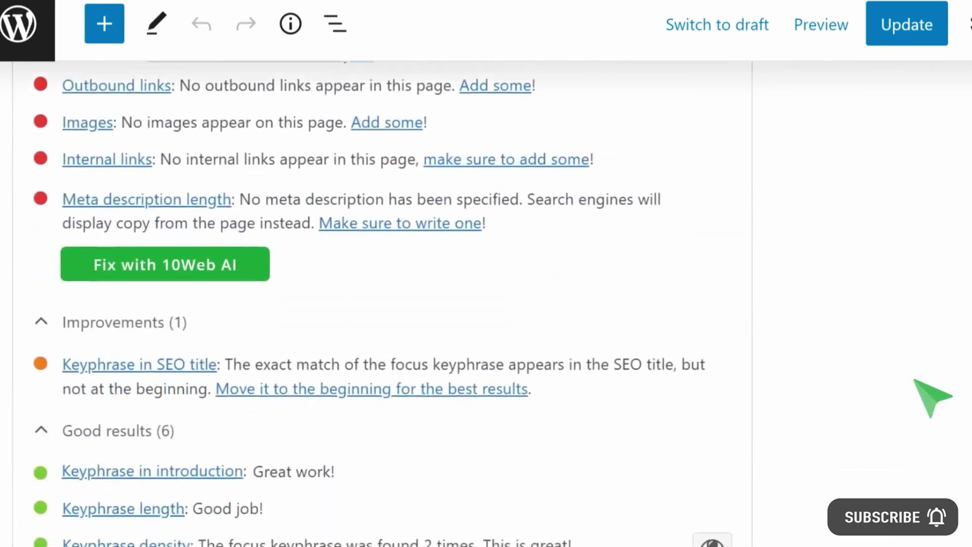
{"action": "type", "text": "A"}
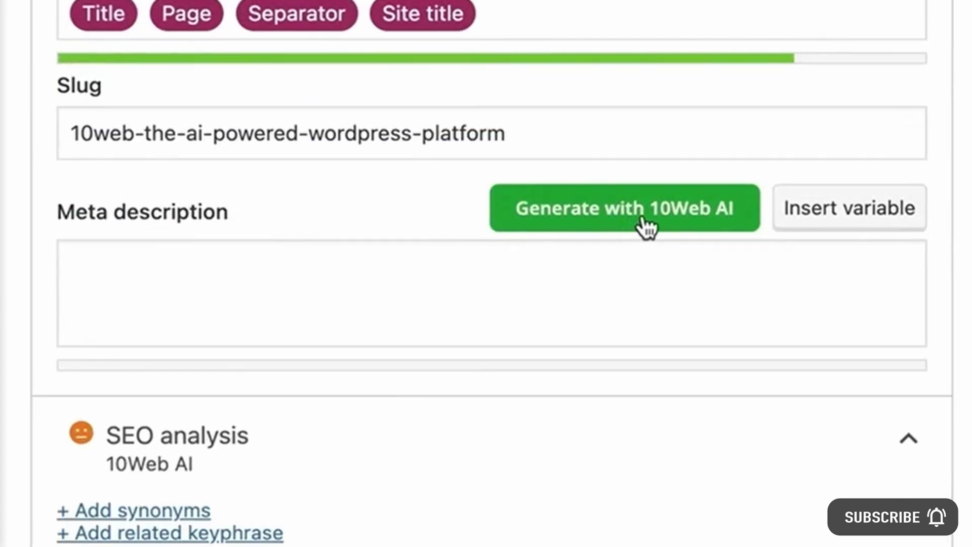
{"action": "left_click", "coordinate": [641, 219]}
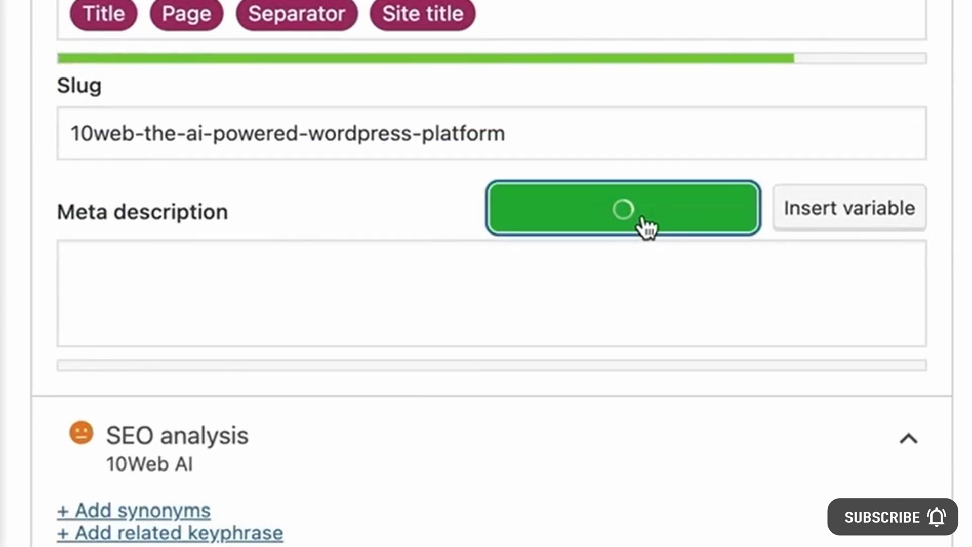
{"action": "scroll", "coordinate": [435, 219], "scroll_direction": "down", "scroll_amount": 1}
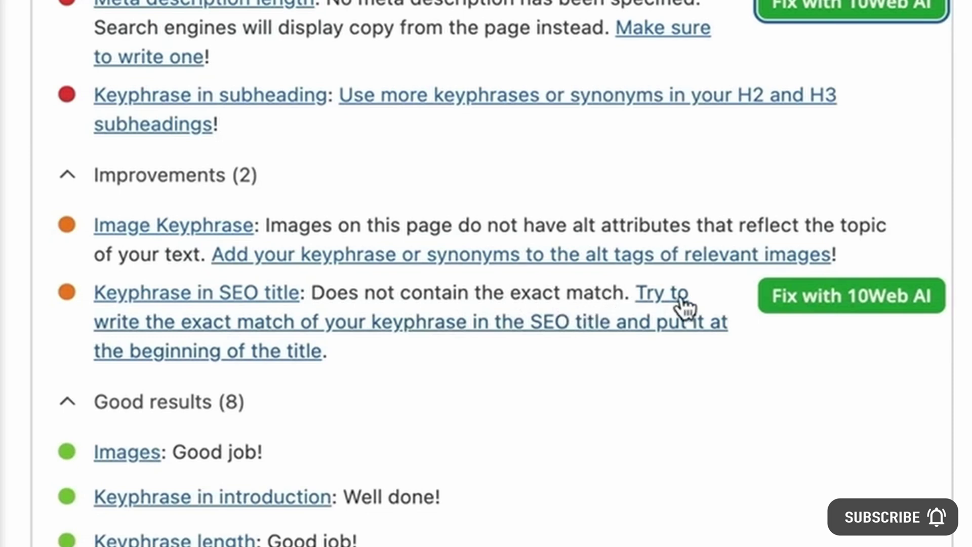
- Apply the AI SEO-title fix, then generate a Friendly Content enhancer rewrite of 'AI generated content is the future'
{"action": "left_click", "coordinate": [813, 303]}
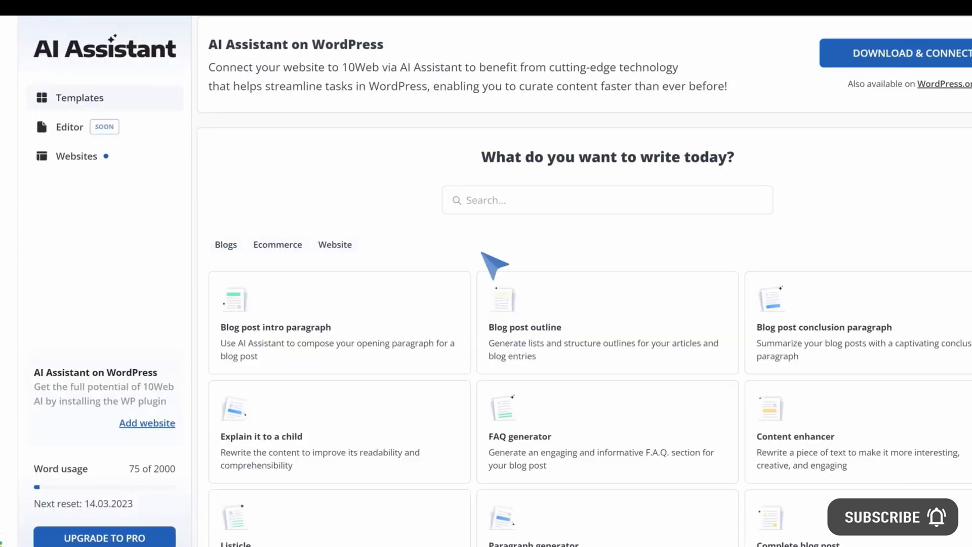
{"action": "scroll", "coordinate": [495, 263], "scroll_direction": "down", "scroll_amount": 4}
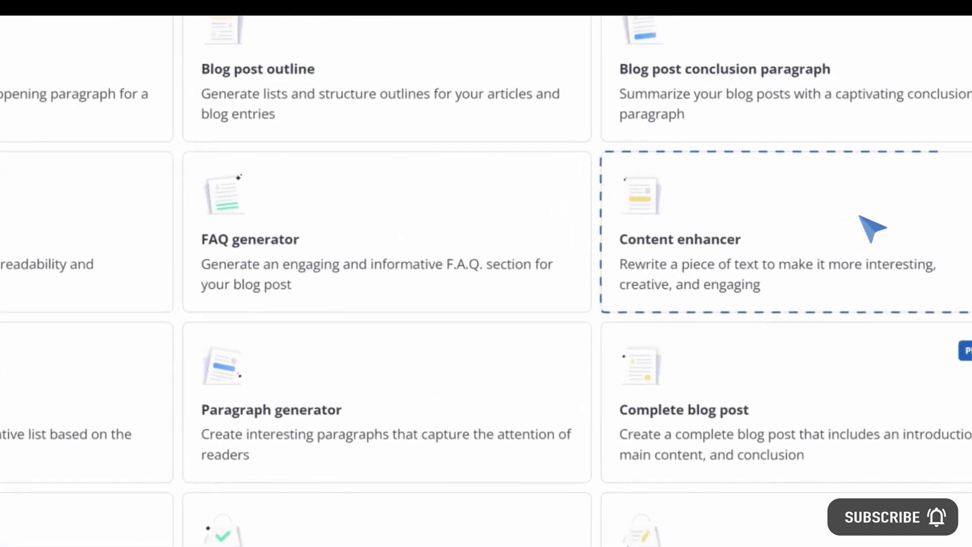
{"action": "left_click", "coordinate": [861, 218]}
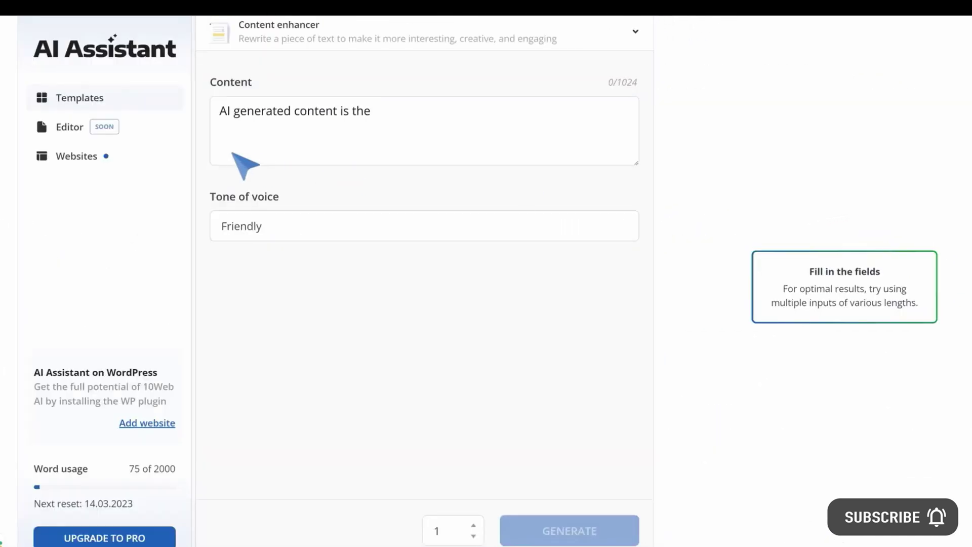
{"action": "left_click", "coordinate": [627, 529]}
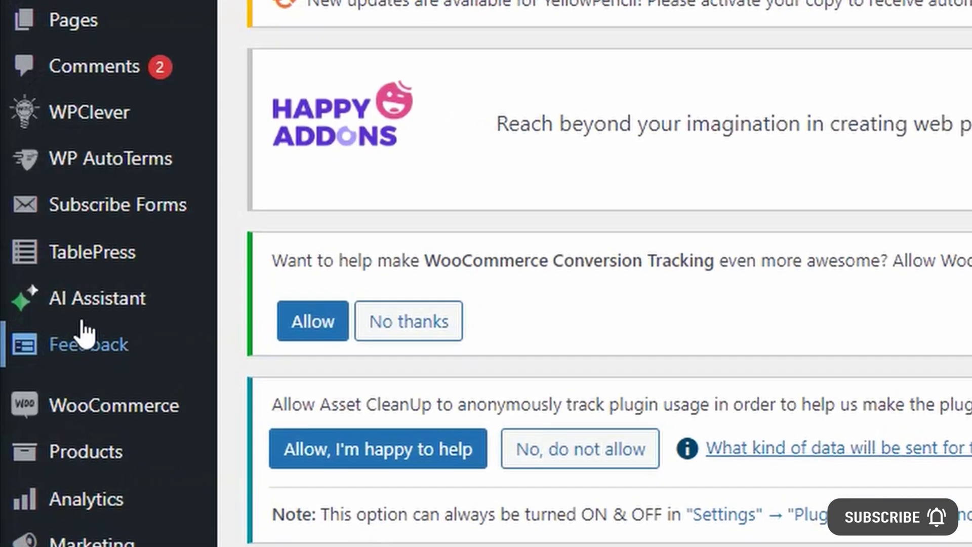
- Open the 10Web AI dropdown in the new post editor to list its writing actions
{"action": "mouse_move", "coordinate": [122, 315]}
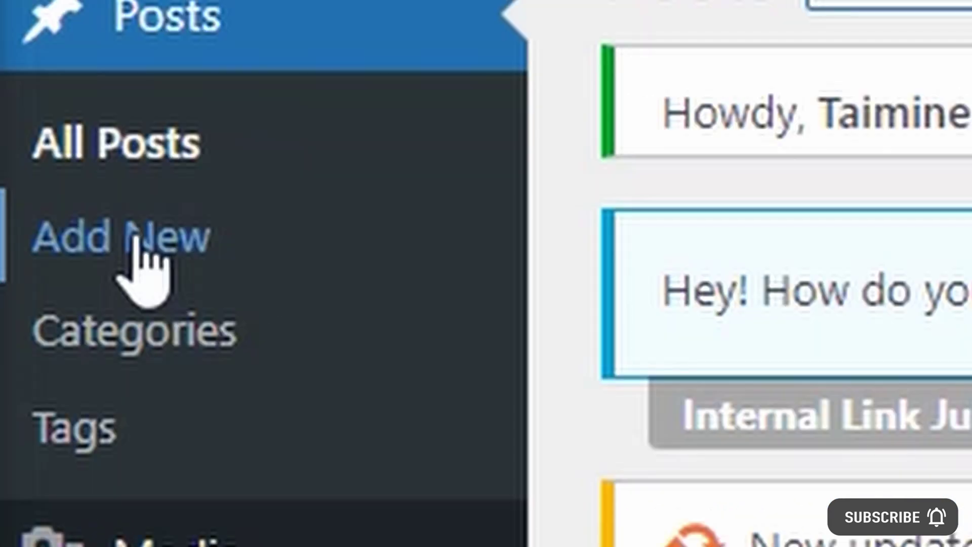
{"action": "left_click", "coordinate": [723, 40]}
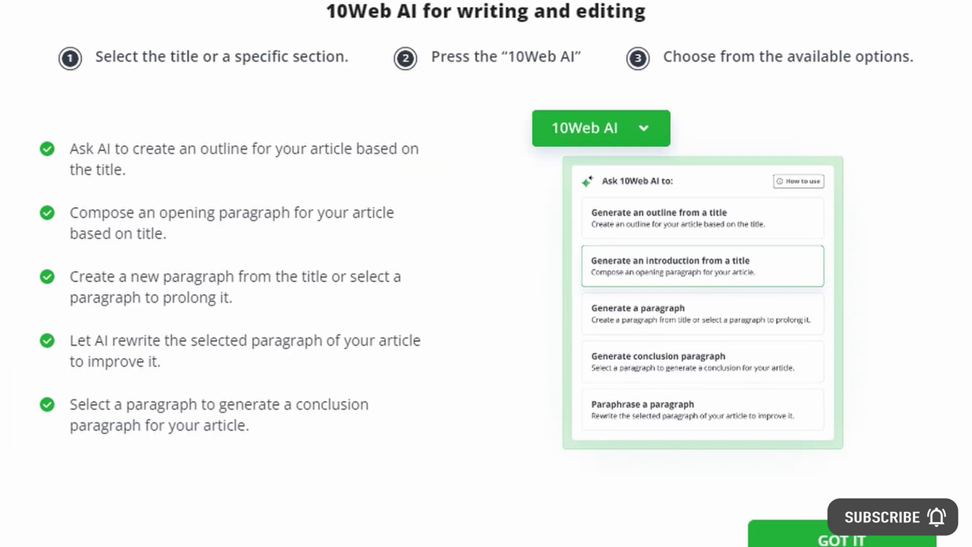
- Highlight the guide's title and its three usage steps while reading through them
{"action": "left_click_drag", "start_coordinate": [324, 5], "coordinate": [592, 2]}
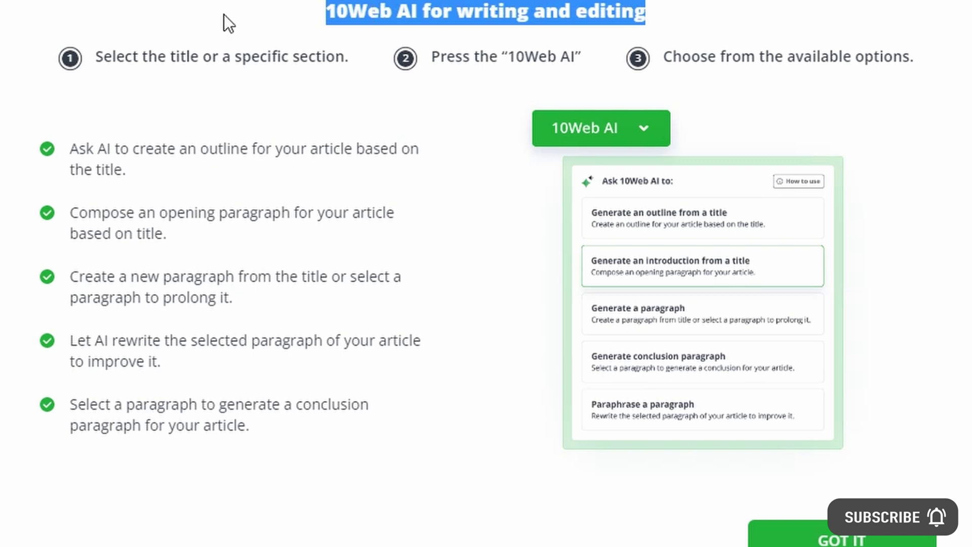
{"action": "left_click", "coordinate": [88, 53]}
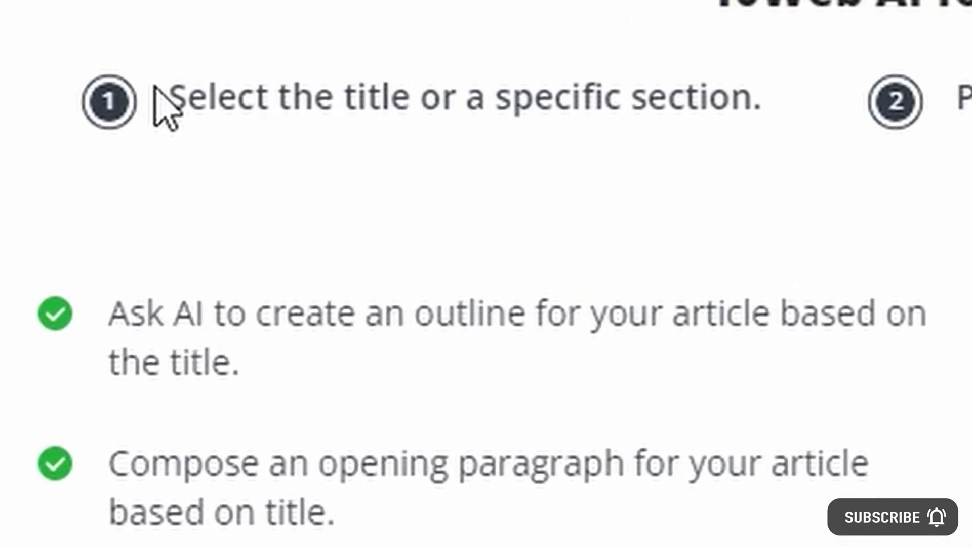
{"action": "left_click_drag", "start_coordinate": [154, 87], "coordinate": [804, 95]}
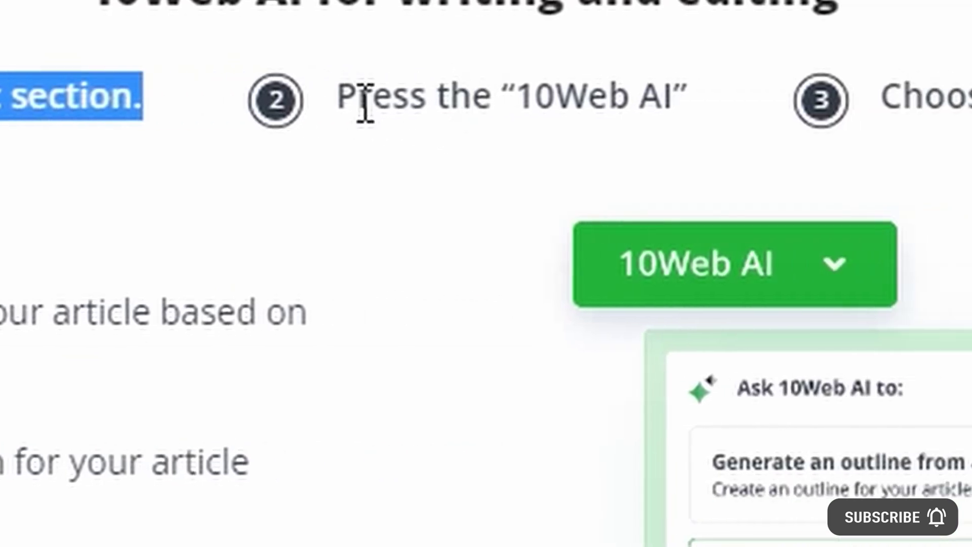
{"action": "left_click", "coordinate": [324, 102]}
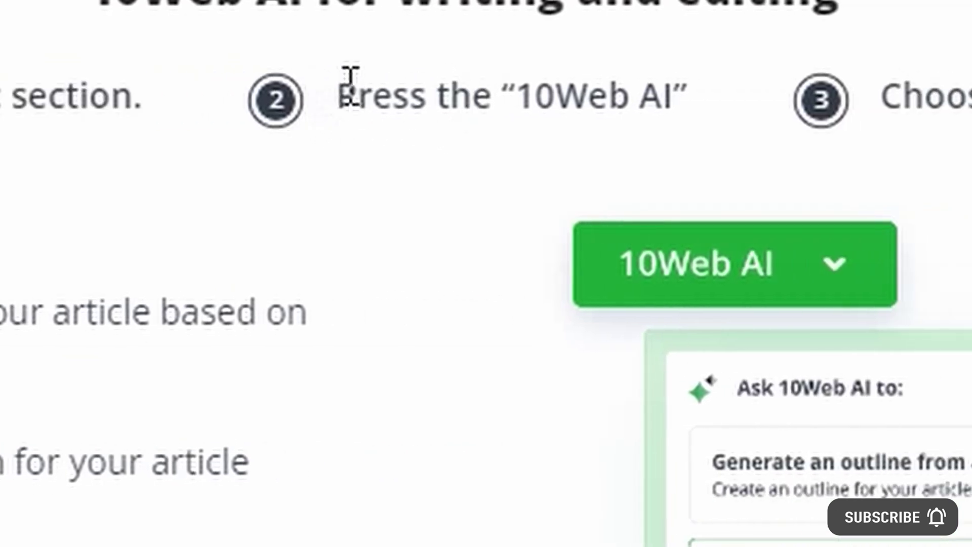
{"action": "left_click_drag", "start_coordinate": [337, 97], "coordinate": [681, 94]}
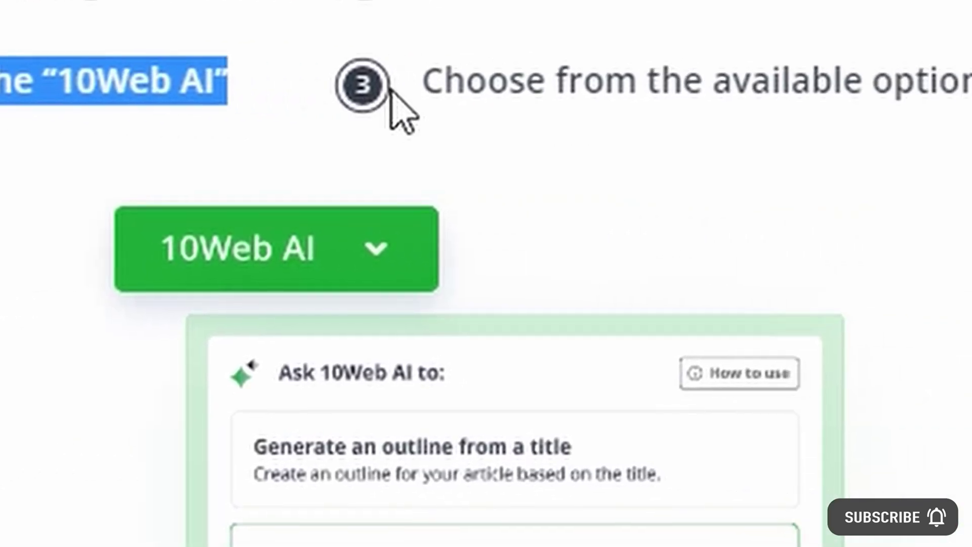
{"action": "left_click_drag", "start_coordinate": [326, 76], "coordinate": [932, 65]}
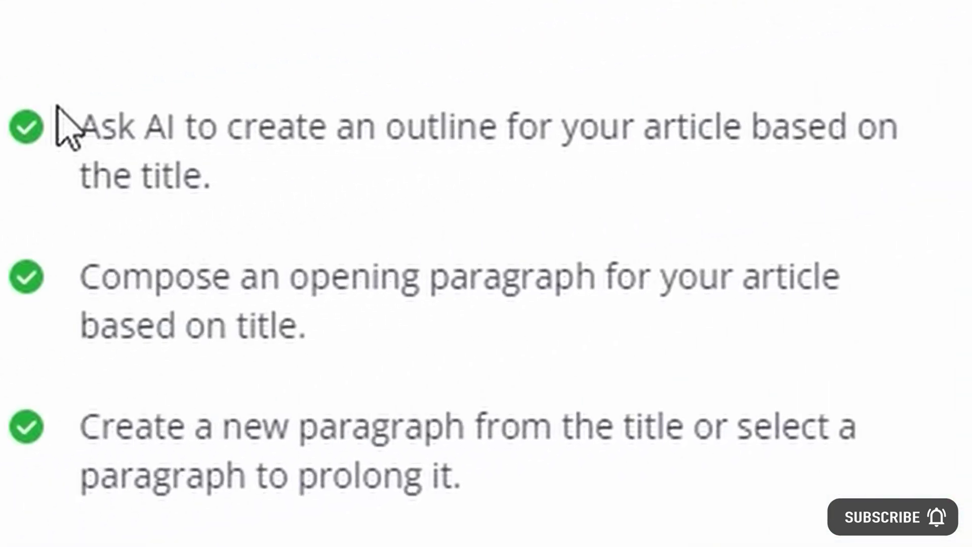
- Highlight the outline, opening-paragraph, new-paragraph, paragraph-rewrite and conclusion feature lines
{"action": "left_click_drag", "start_coordinate": [81, 127], "coordinate": [217, 162]}
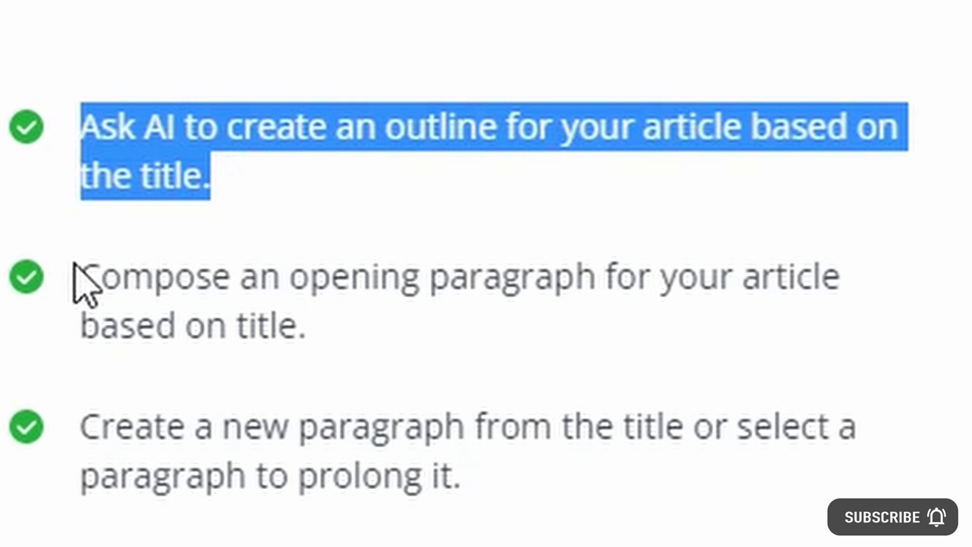
{"action": "left_click_drag", "start_coordinate": [76, 267], "coordinate": [322, 315]}
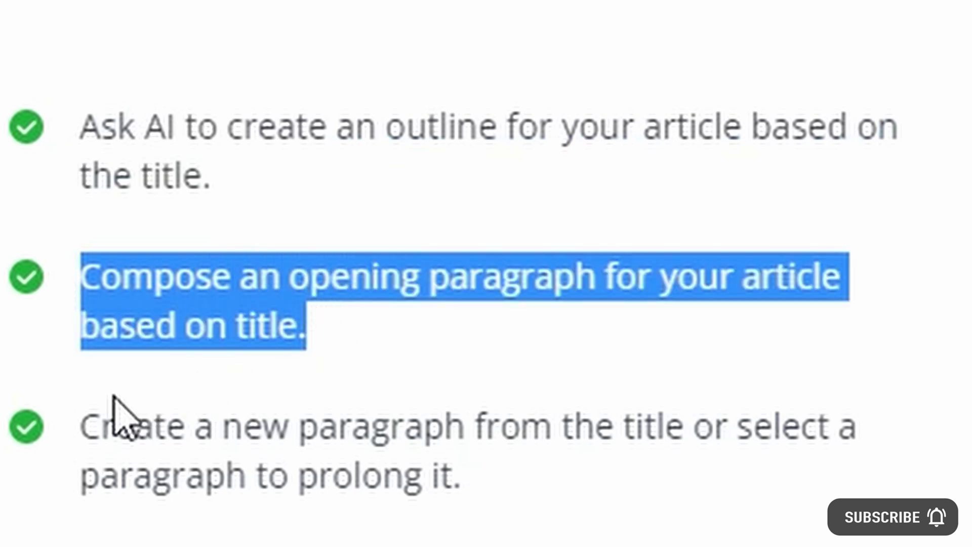
{"action": "left_click_drag", "start_coordinate": [65, 413], "coordinate": [539, 495]}
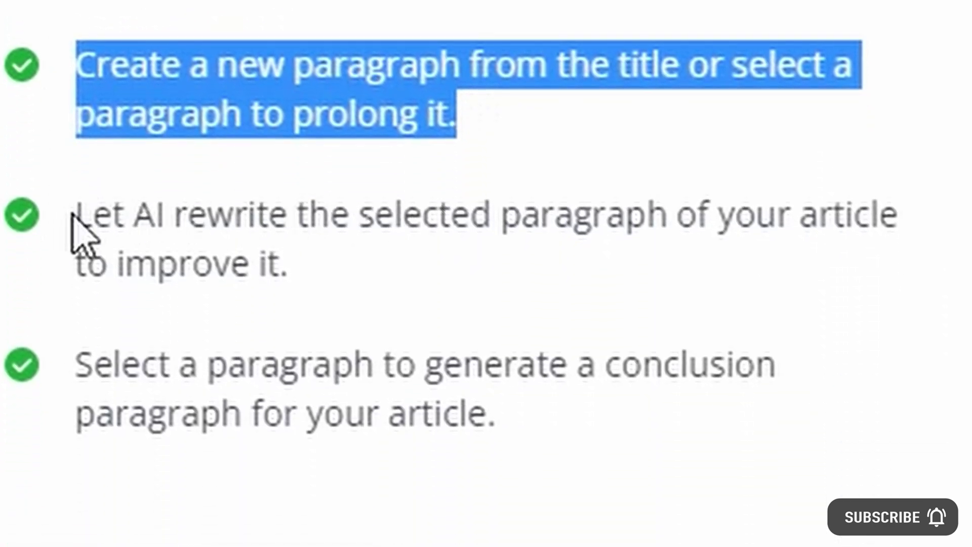
{"action": "left_click_drag", "start_coordinate": [64, 214], "coordinate": [325, 245]}
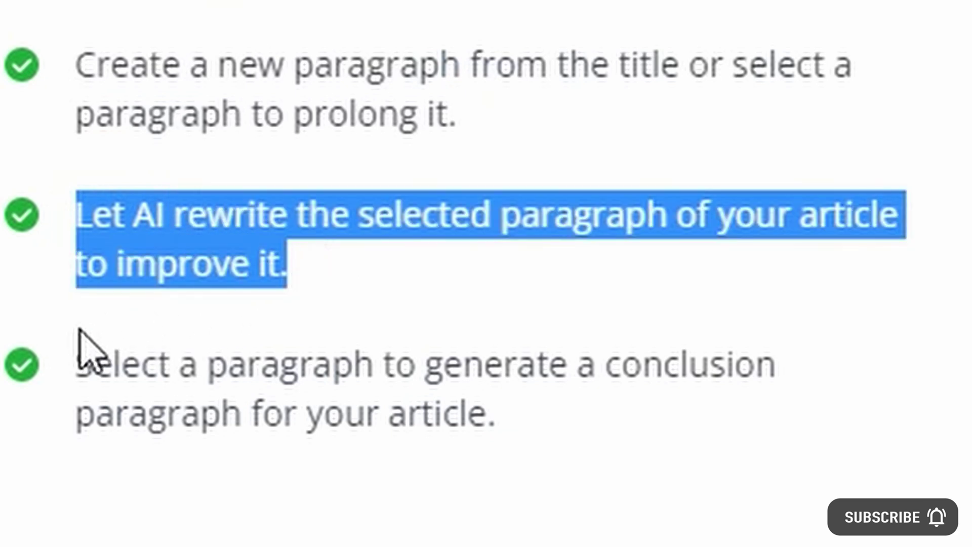
{"action": "left_click_drag", "start_coordinate": [70, 349], "coordinate": [509, 425]}
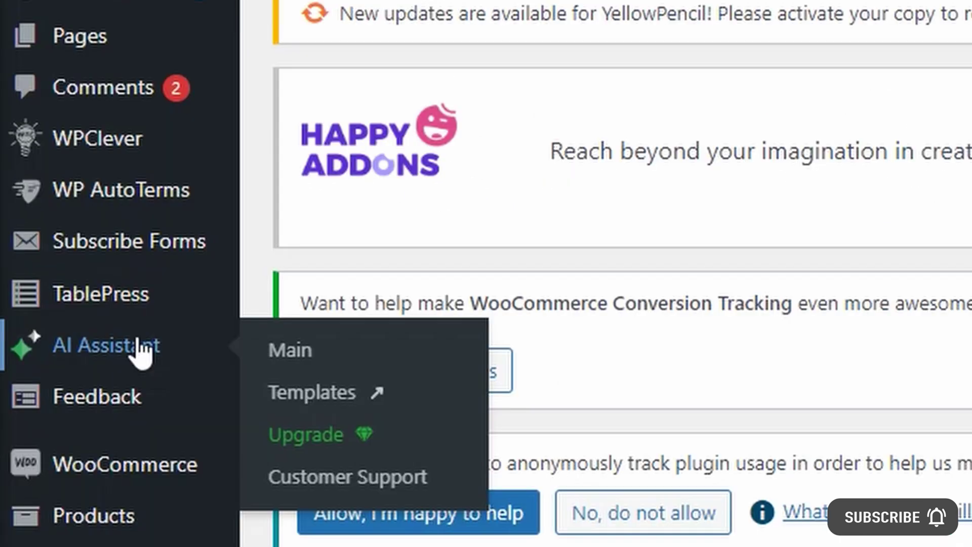
{"action": "left_click", "coordinate": [363, 479]}
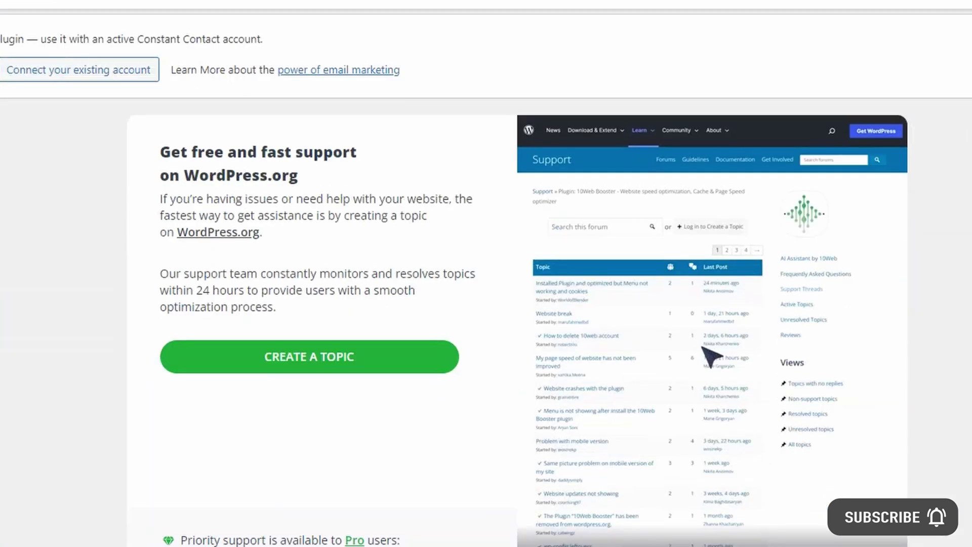
{"action": "scroll", "coordinate": [487, 274], "scroll_direction": "down", "scroll_amount": 2}
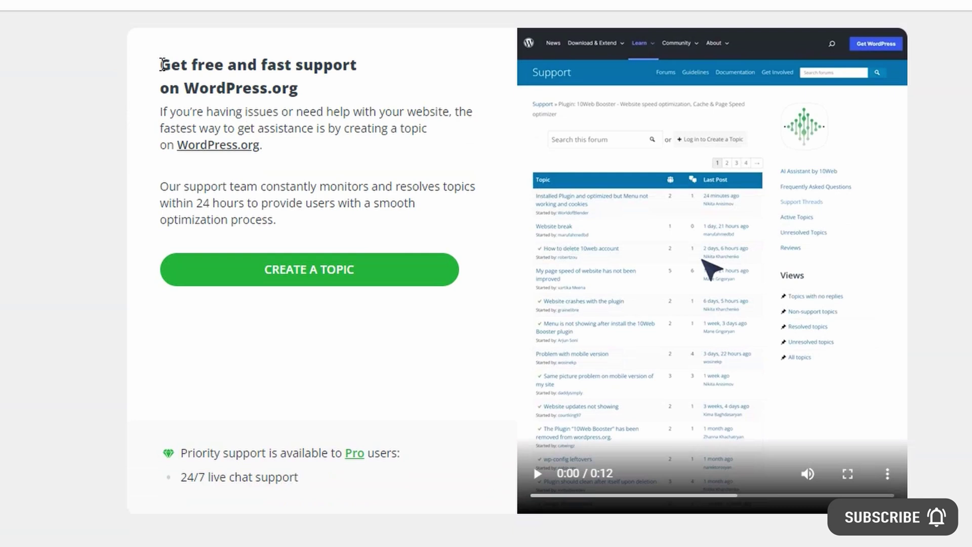
{"action": "left_click_drag", "start_coordinate": [183, 65], "coordinate": [410, 237]}
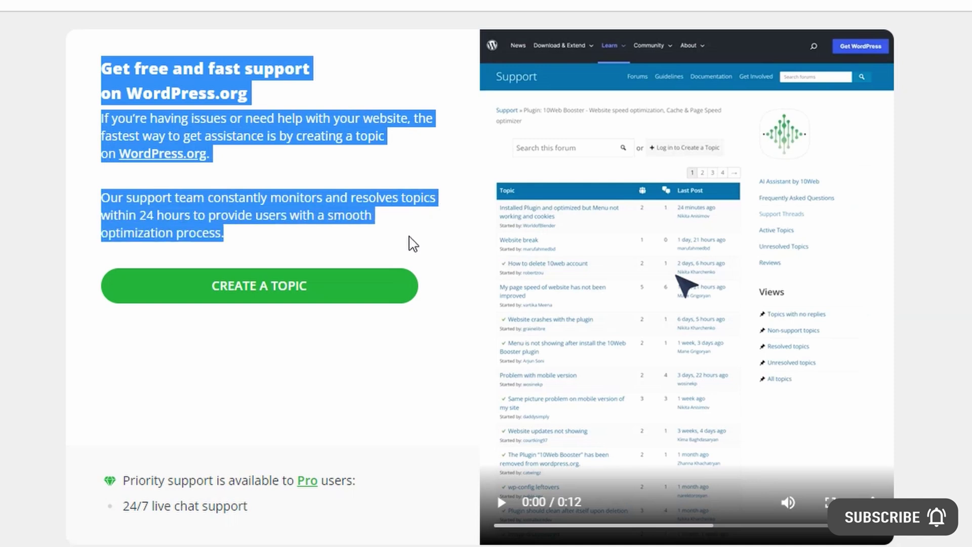
{"action": "left_click", "coordinate": [828, 503]}
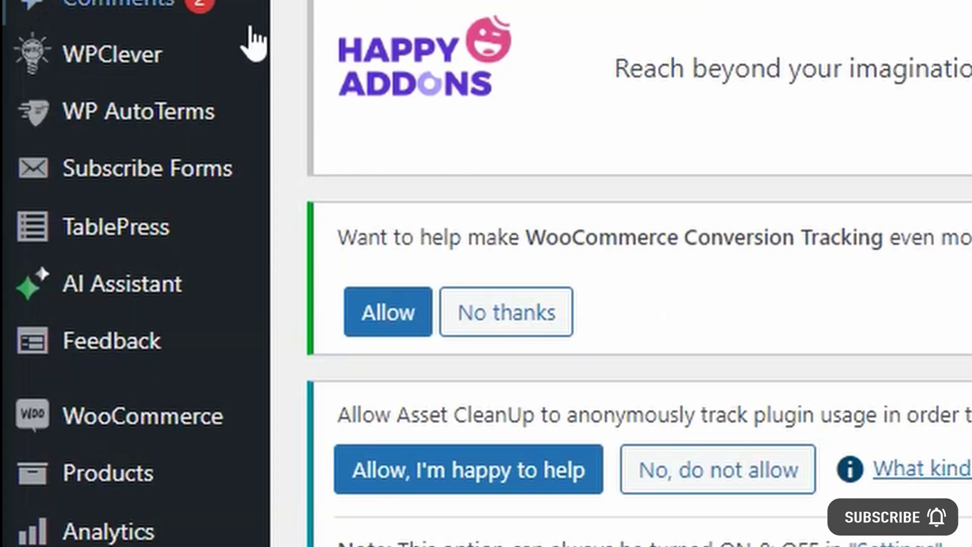
- Open the AI Assistant Templates page from the WordPress sidebar menu
{"action": "mouse_move", "coordinate": [115, 314]}
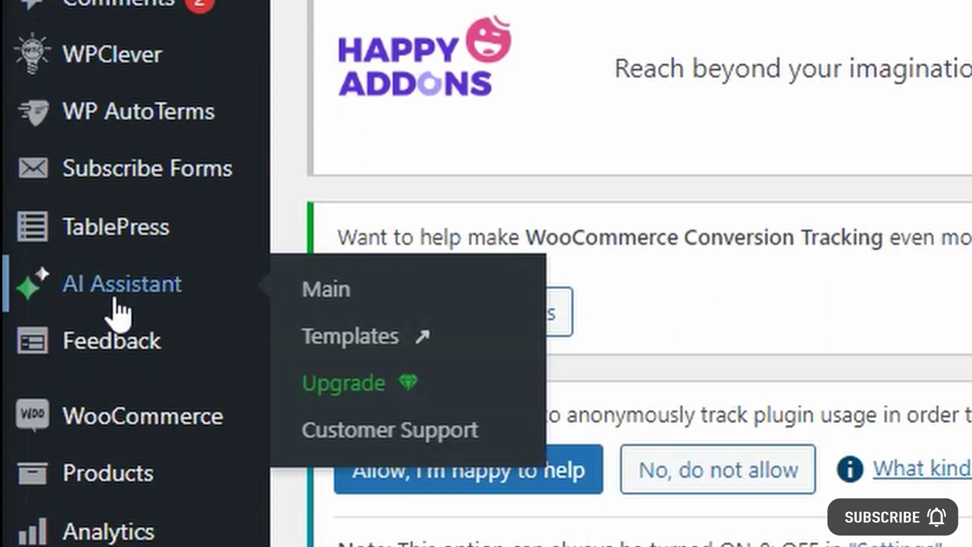
{"action": "left_click", "coordinate": [362, 335]}
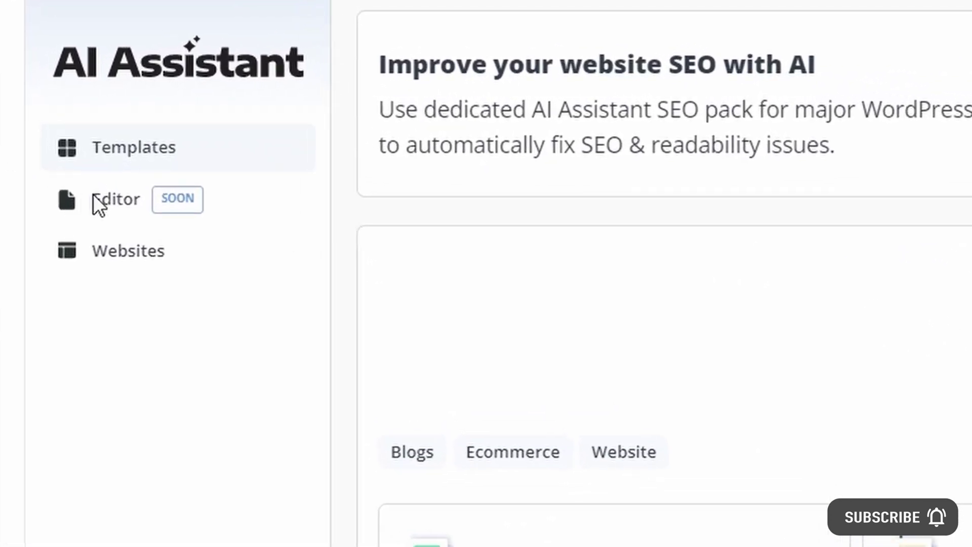